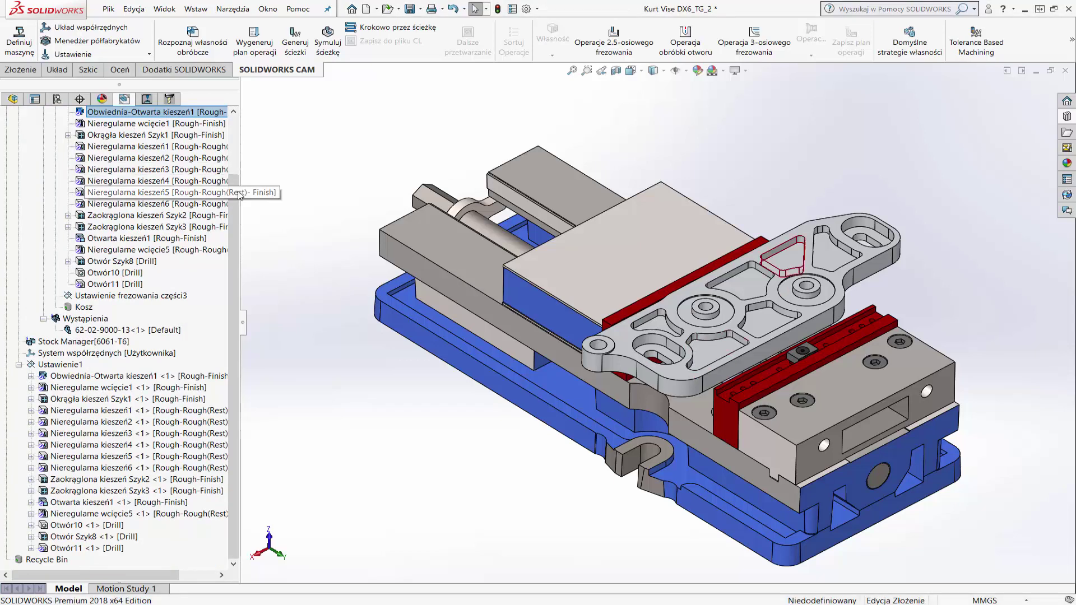
Collapse the Ustawienie frezowania części1 setup at the top of the CAM feature tree.
scroll(232, 151, "up", 2)
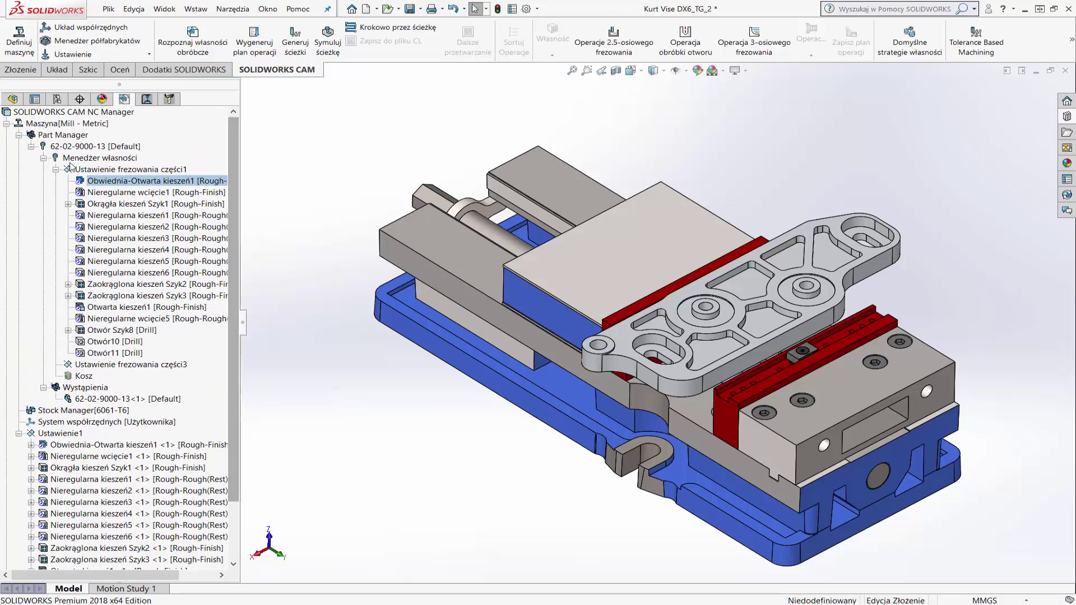
left_click(56, 169)
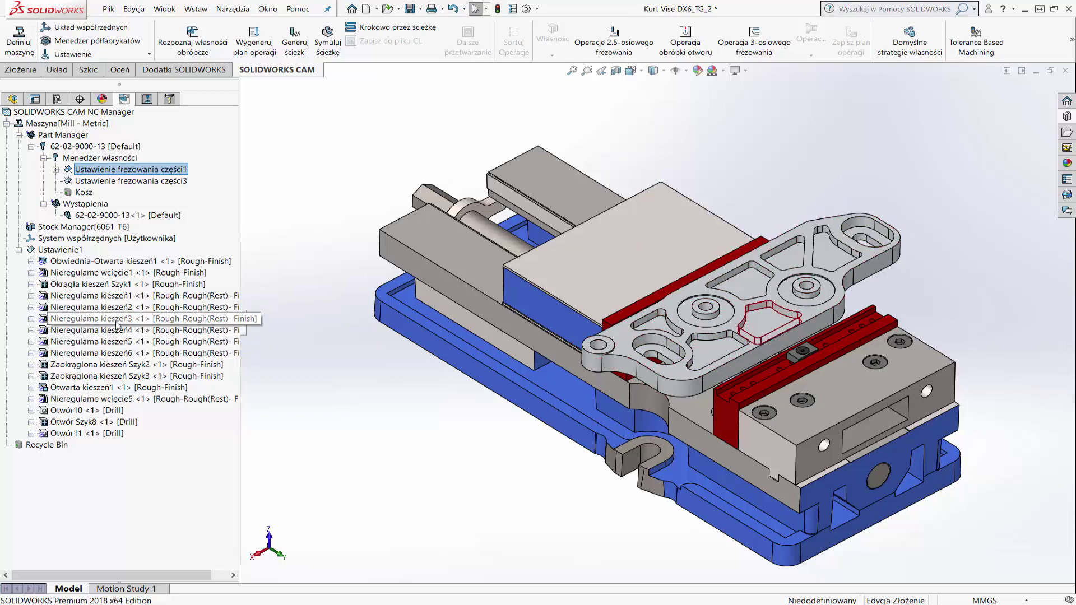
Show the CAM Operation Tree and review the roughing, contour, chamfer and drilling operations.
left_click(148, 102)
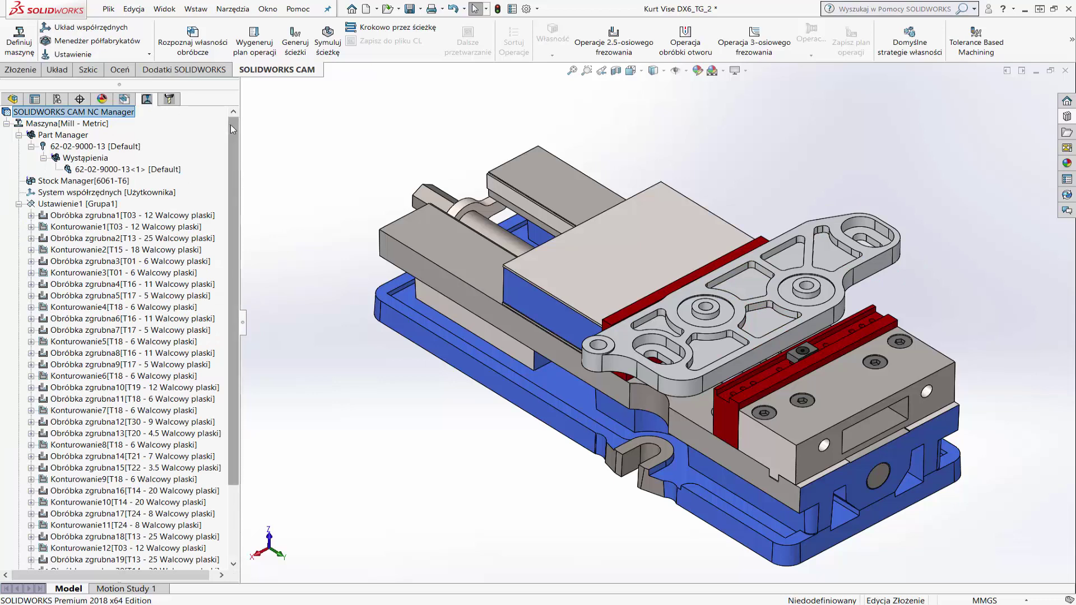
left_click_drag(230, 124, 230, 146)
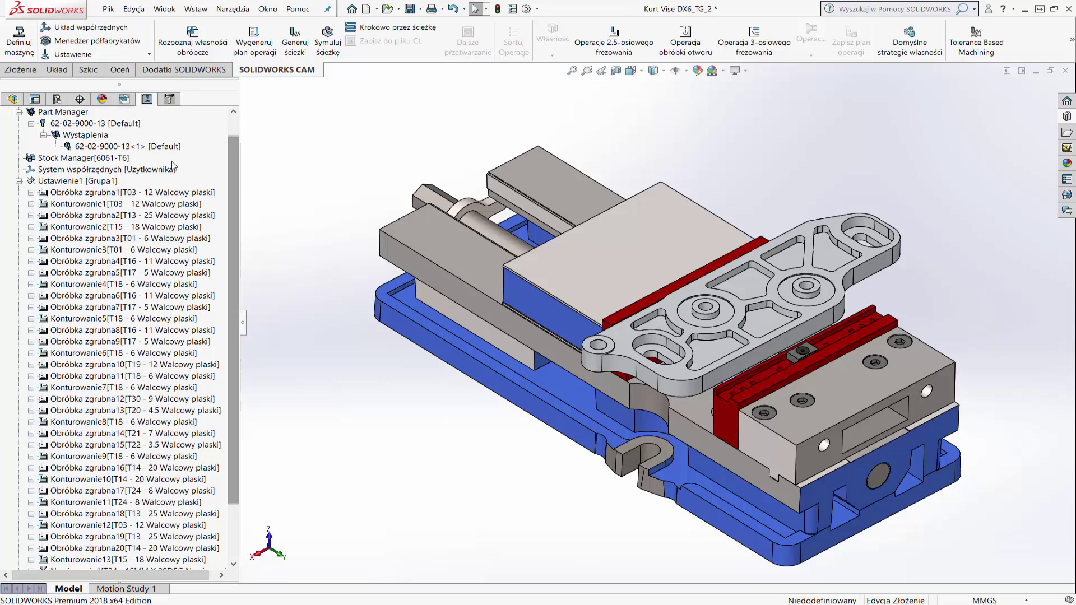
mouse_move(126, 388)
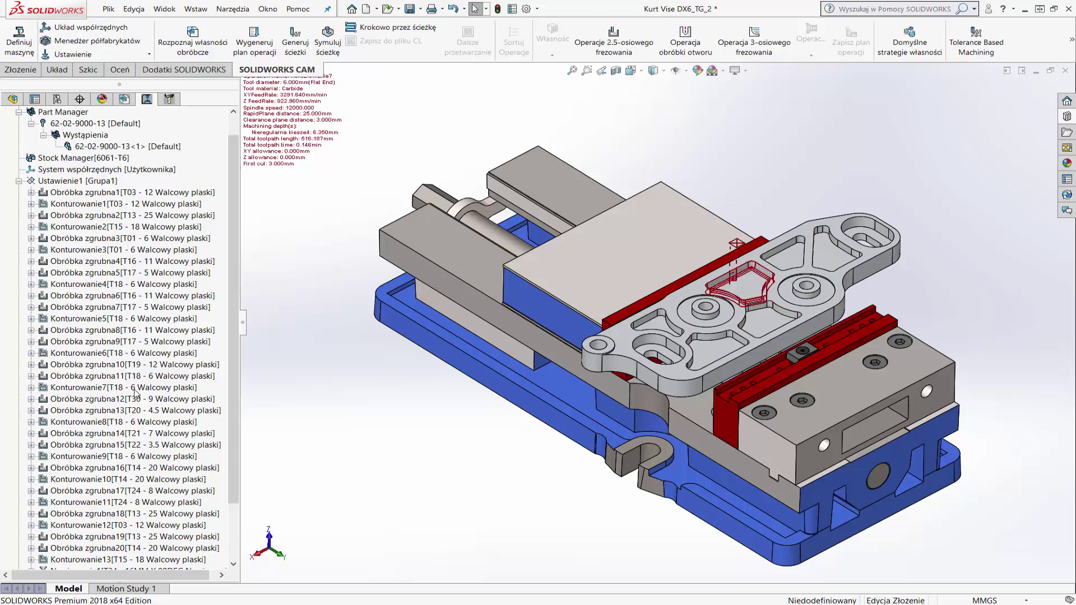
scroll(142, 429, "down", 1)
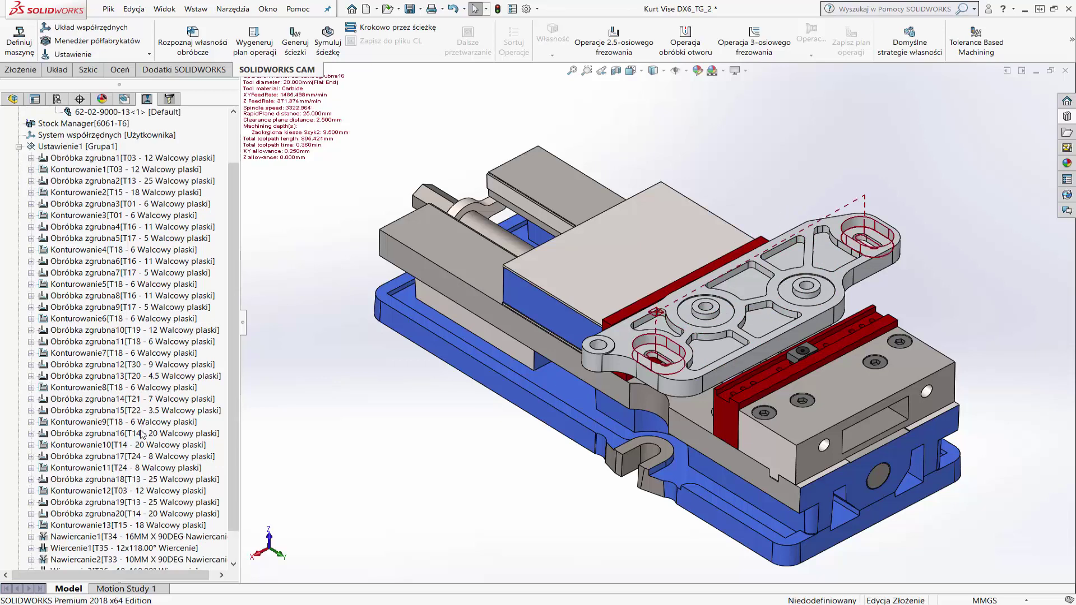
scroll(143, 443, "down", 1)
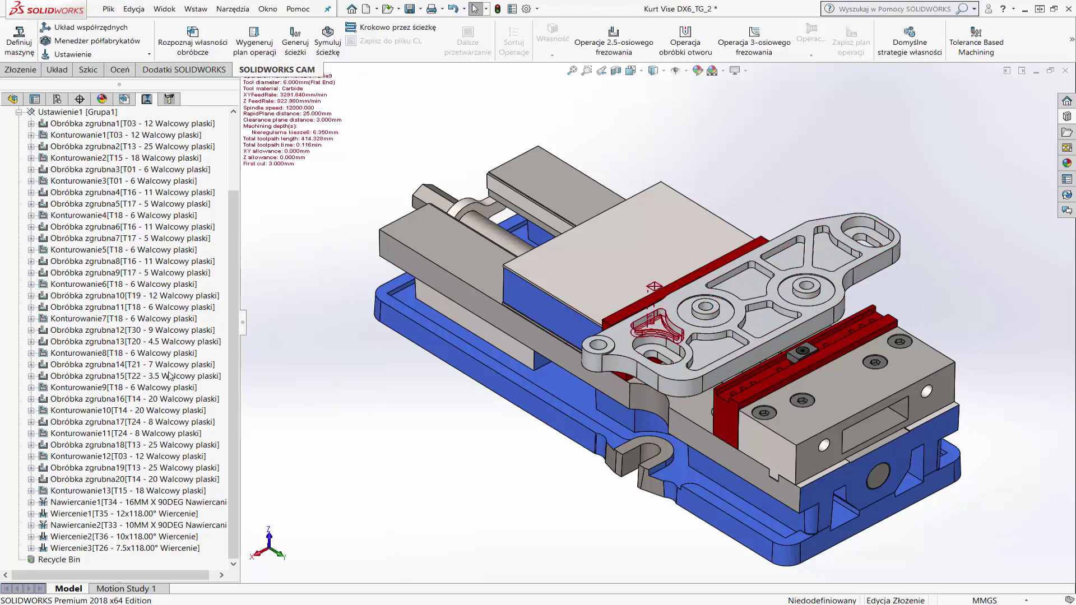
mouse_move(327, 42)
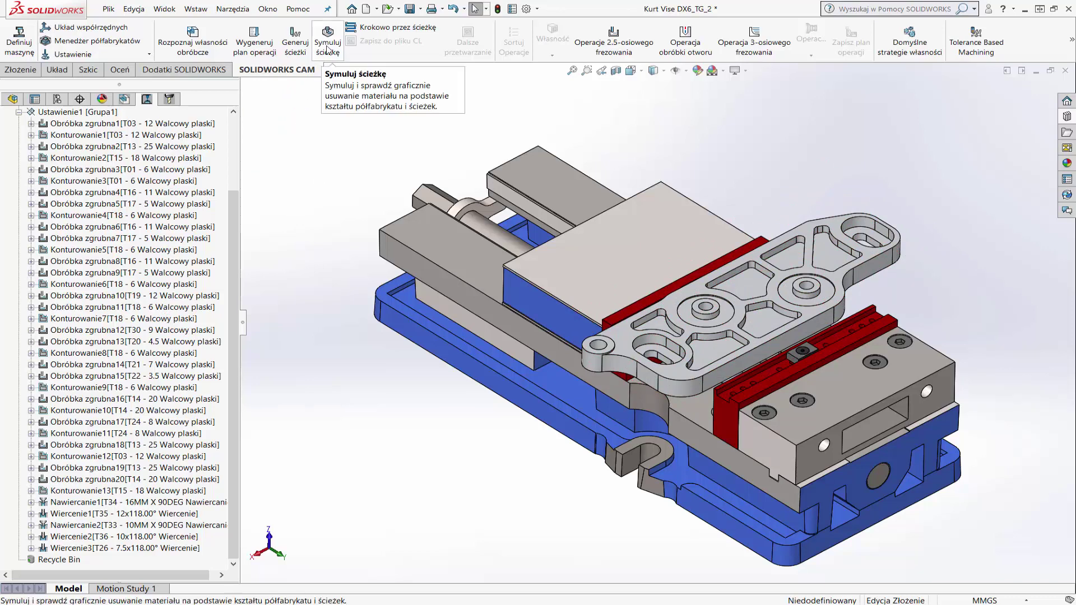
Start the toolpath simulation set to run to Koniec at slightly reduced speed.
left_click(328, 45)
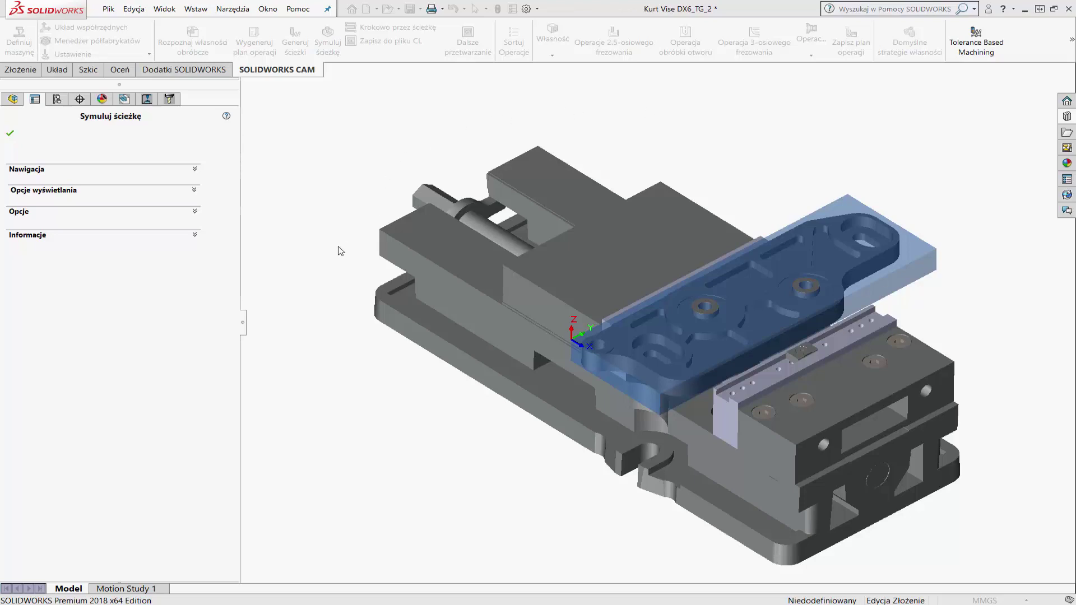
left_click(195, 171)
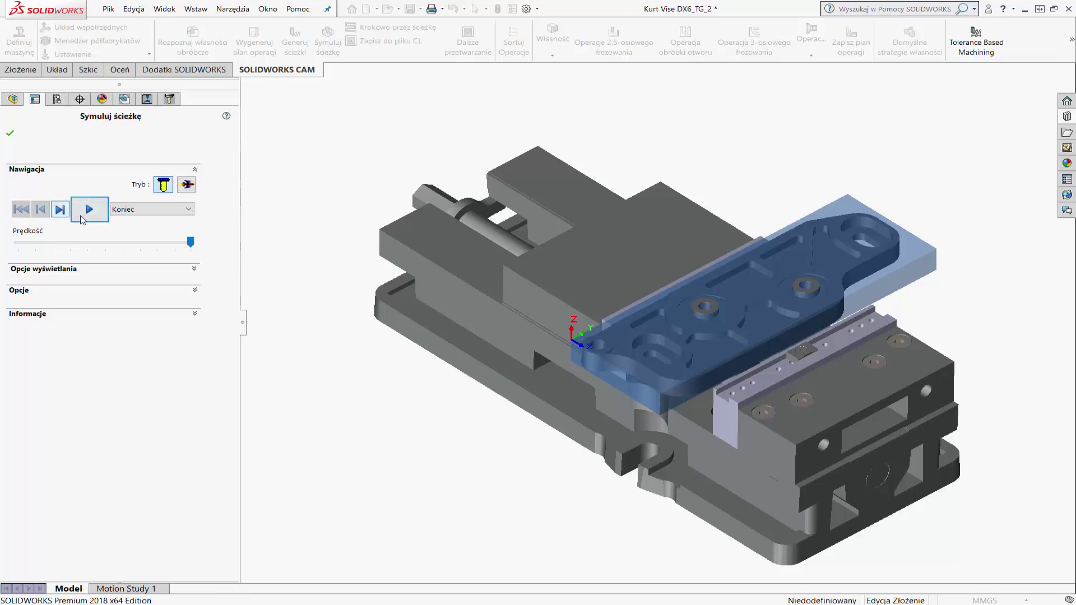
left_click(158, 210)
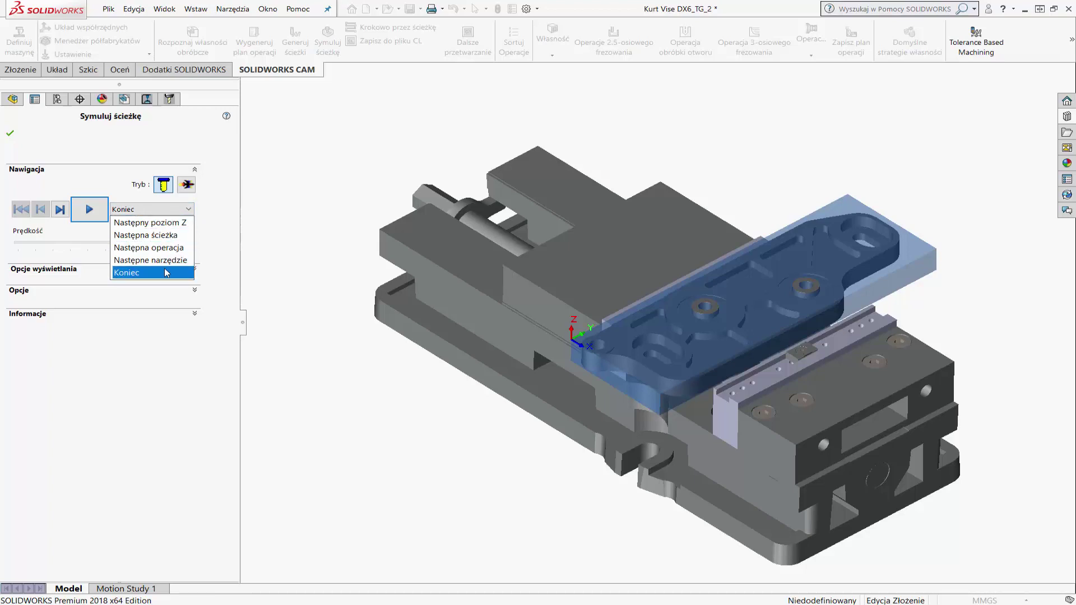
left_click(213, 235)
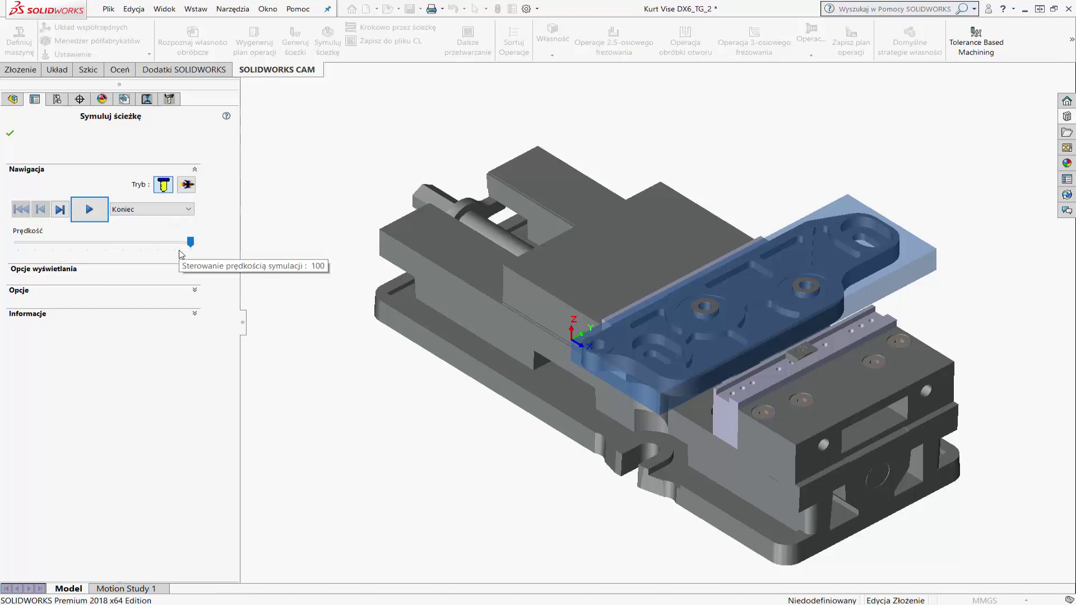
left_click_drag(190, 241, 170, 242)
left_click(192, 271)
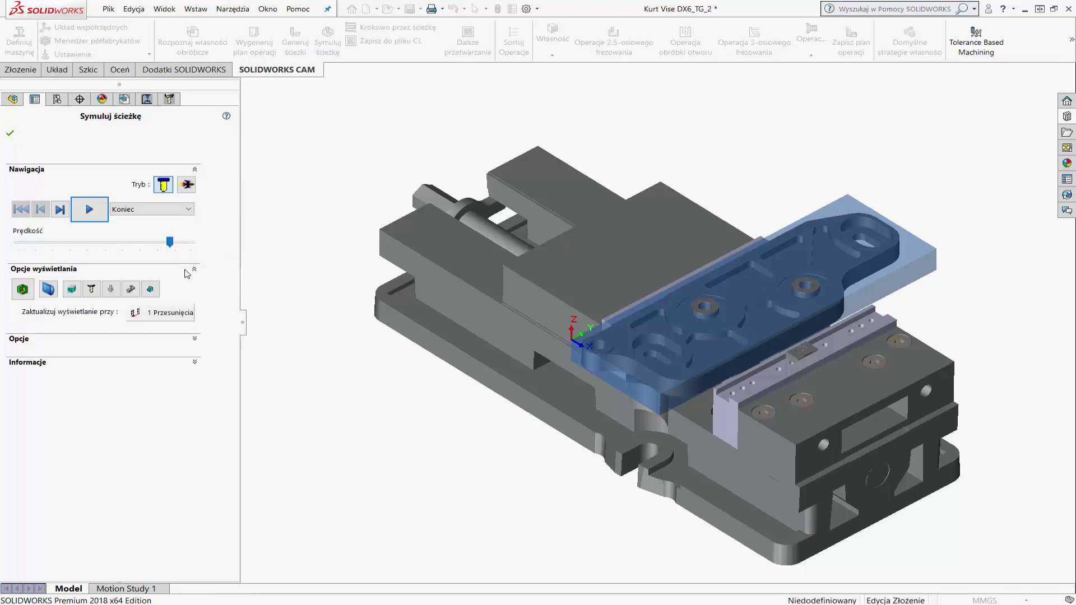
Show the difference view, preview a YZ section cut at 50 mm offset, then turn it off.
left_click(23, 289)
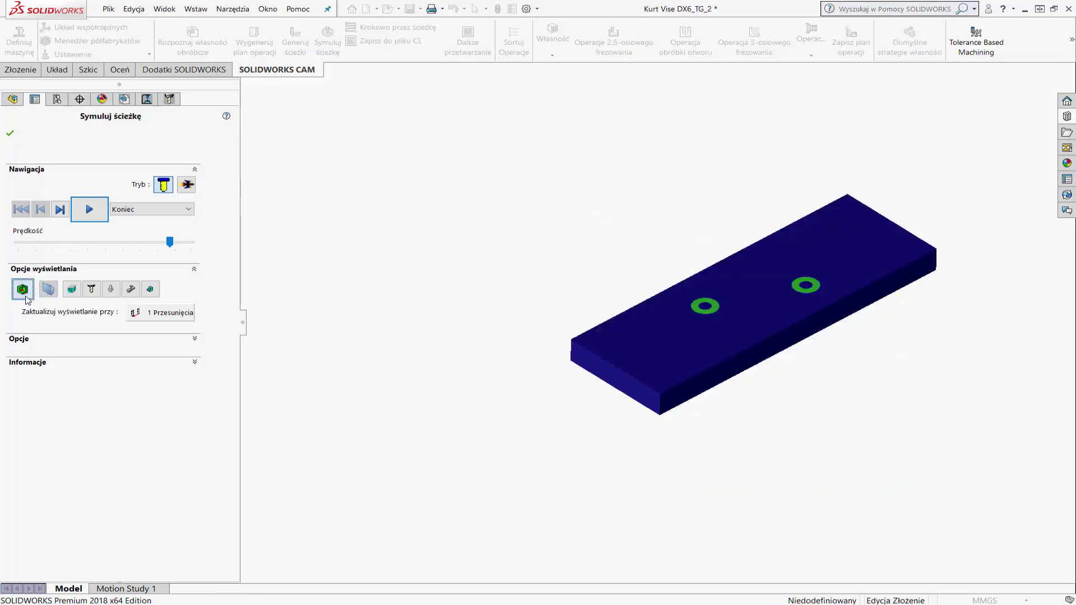
left_click(48, 289)
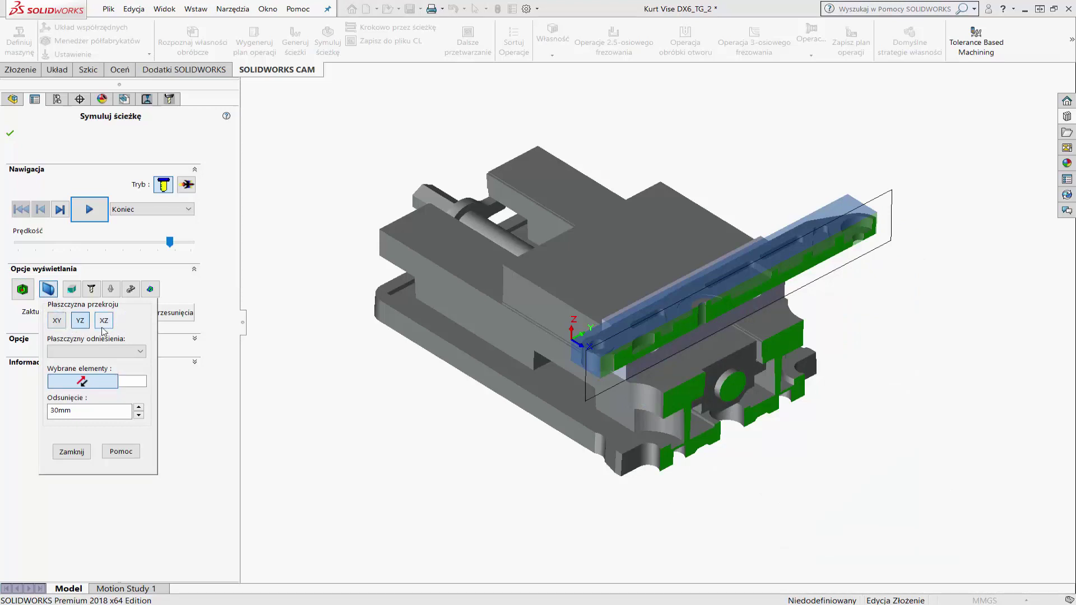
left_click(124, 353)
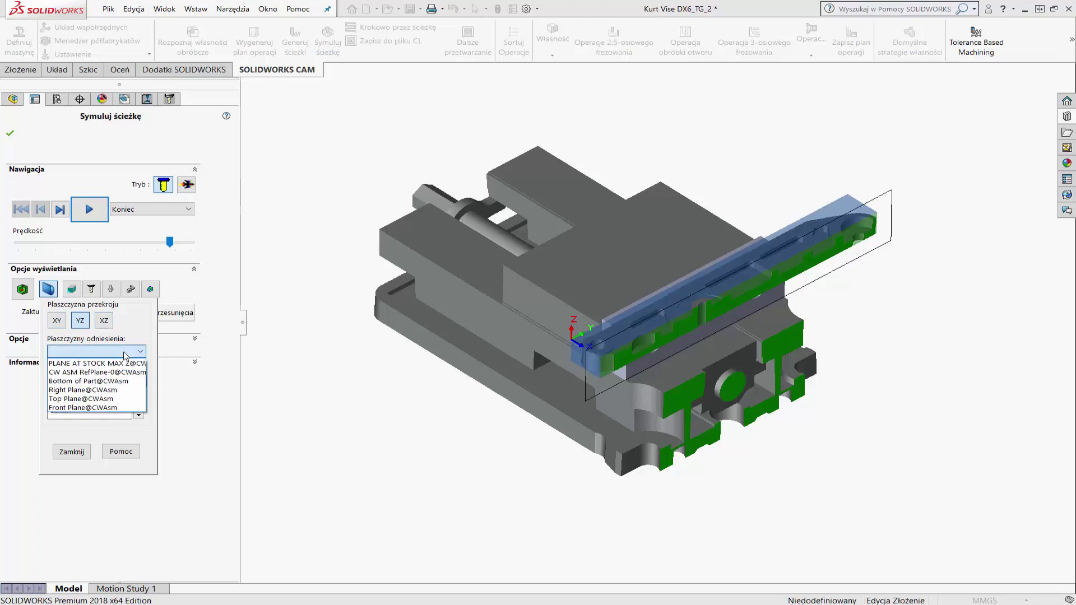
left_click(124, 353)
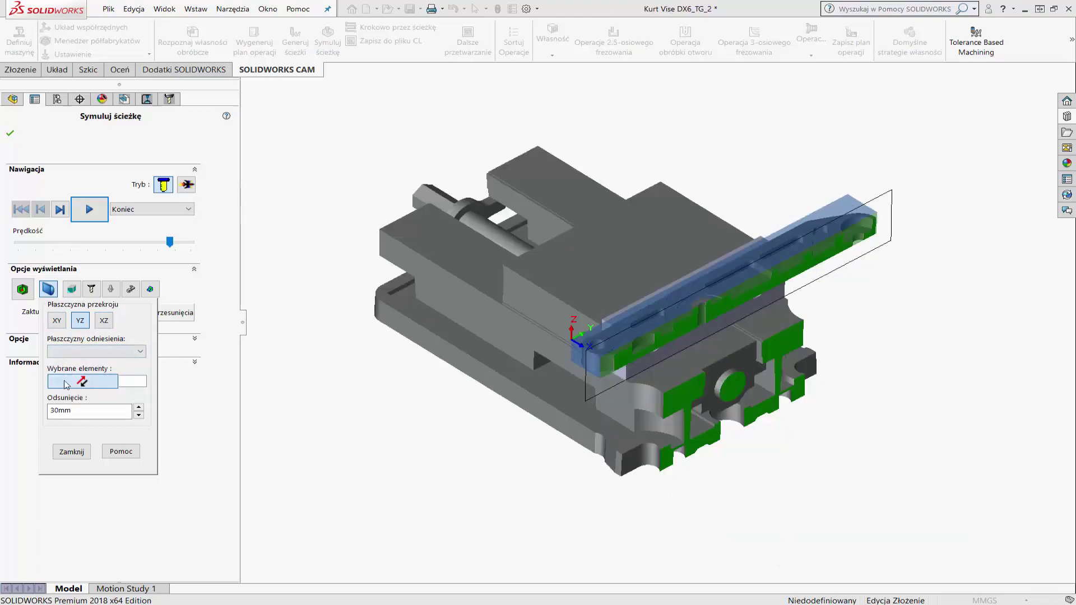
left_click(139, 408)
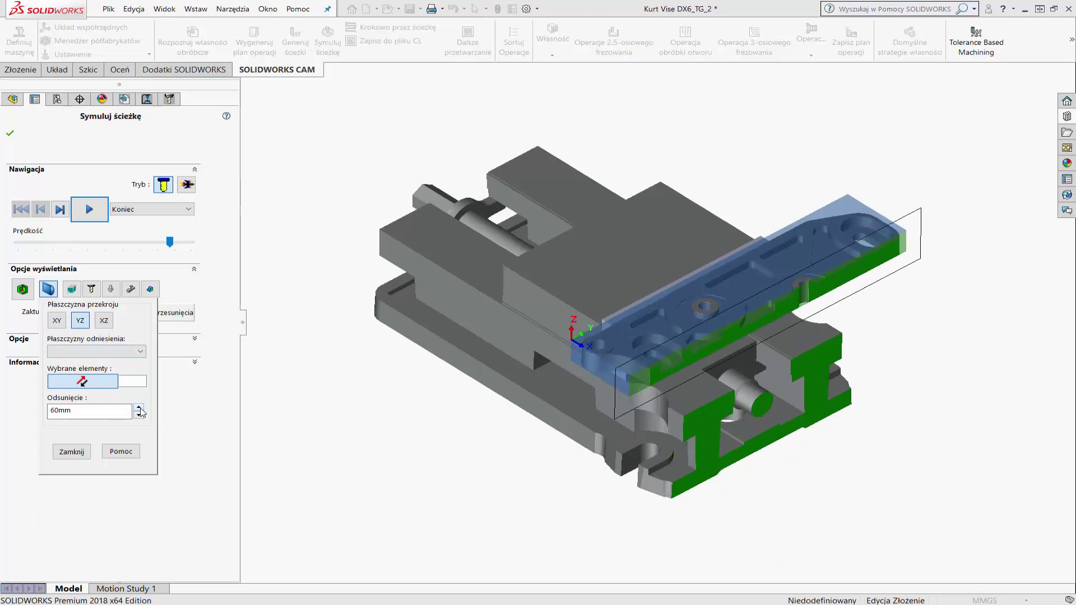
left_click(139, 417)
left_click(139, 417)
left_click(140, 410)
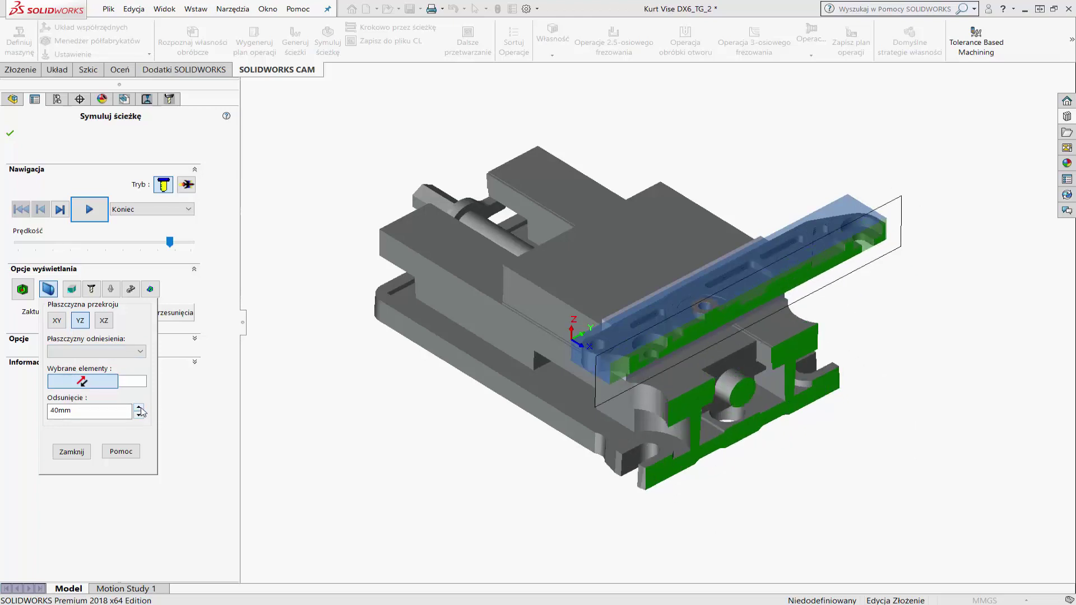
left_click(73, 452)
left_click(48, 289)
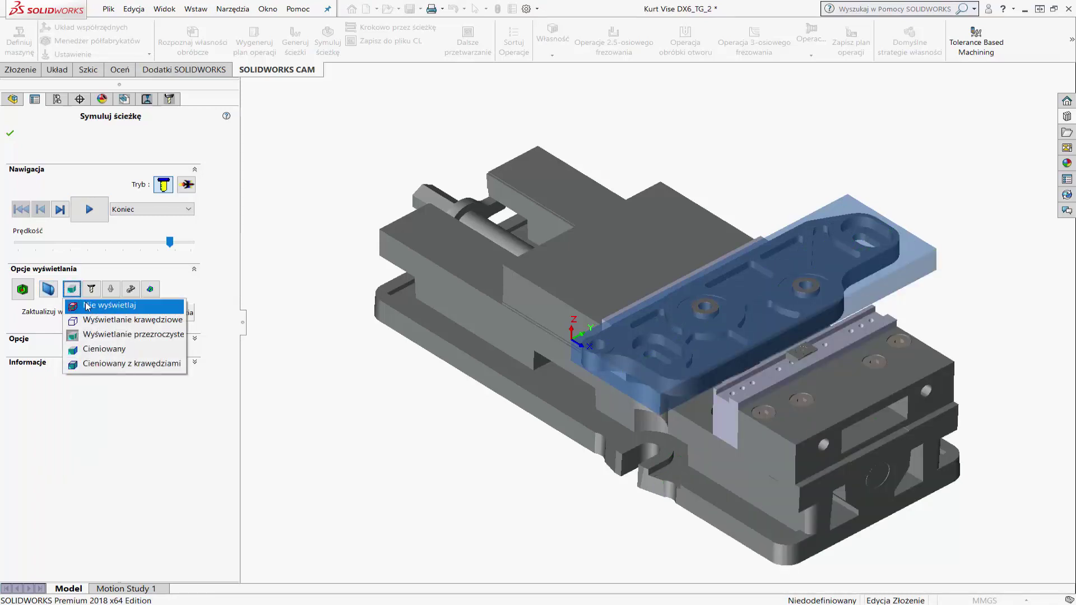
Try the stock display styles: wireframe, shaded and shaded with edges. Leave the stock translucent.
left_click(81, 319)
left_click(73, 289)
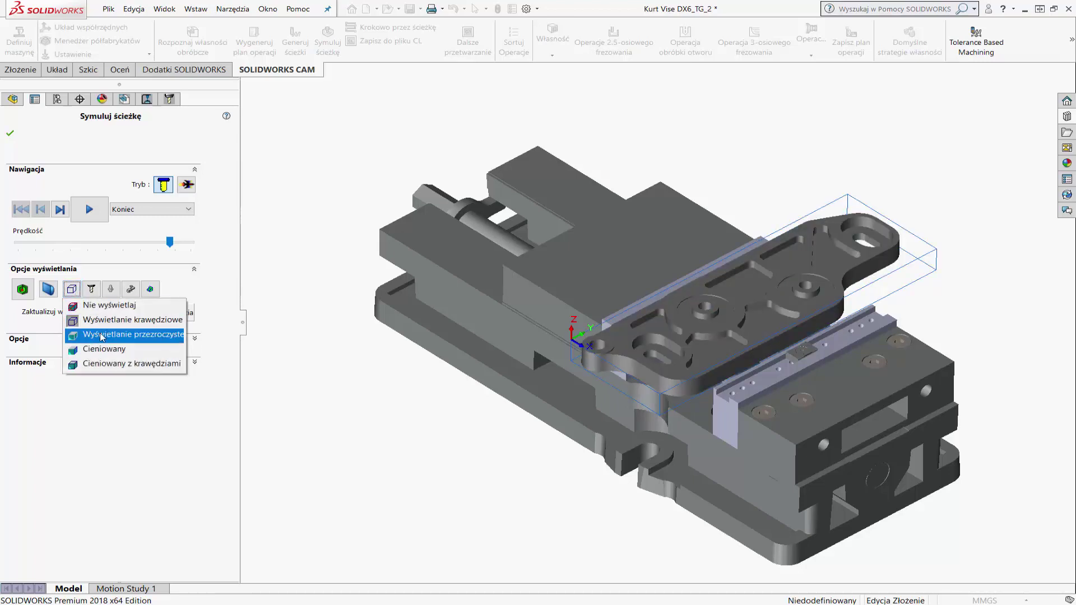
left_click(96, 334)
left_click(73, 289)
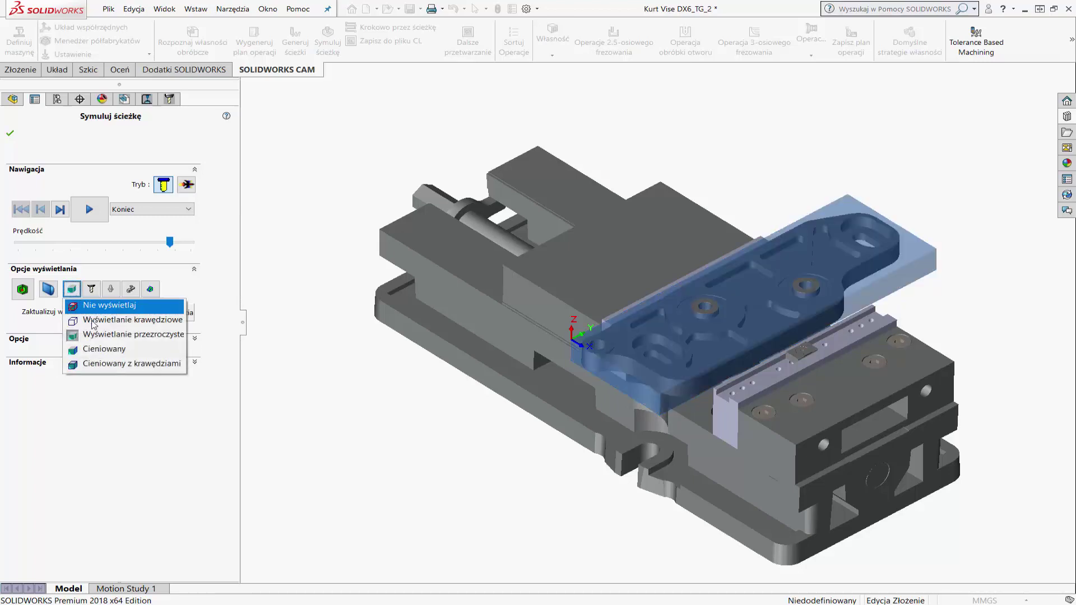
left_click(103, 349)
left_click(73, 289)
left_click(96, 364)
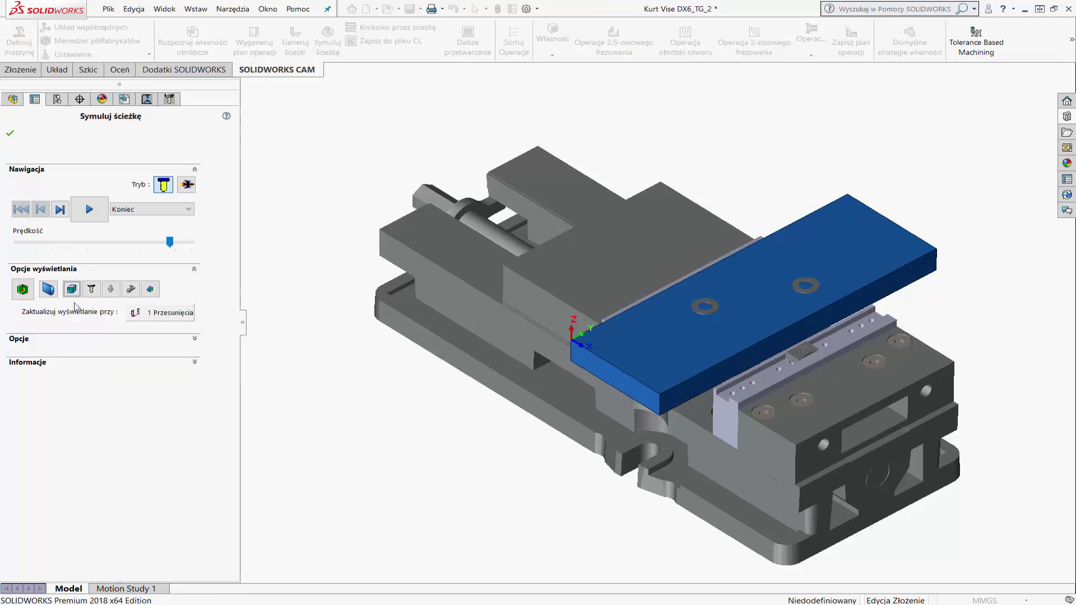
left_click(74, 291)
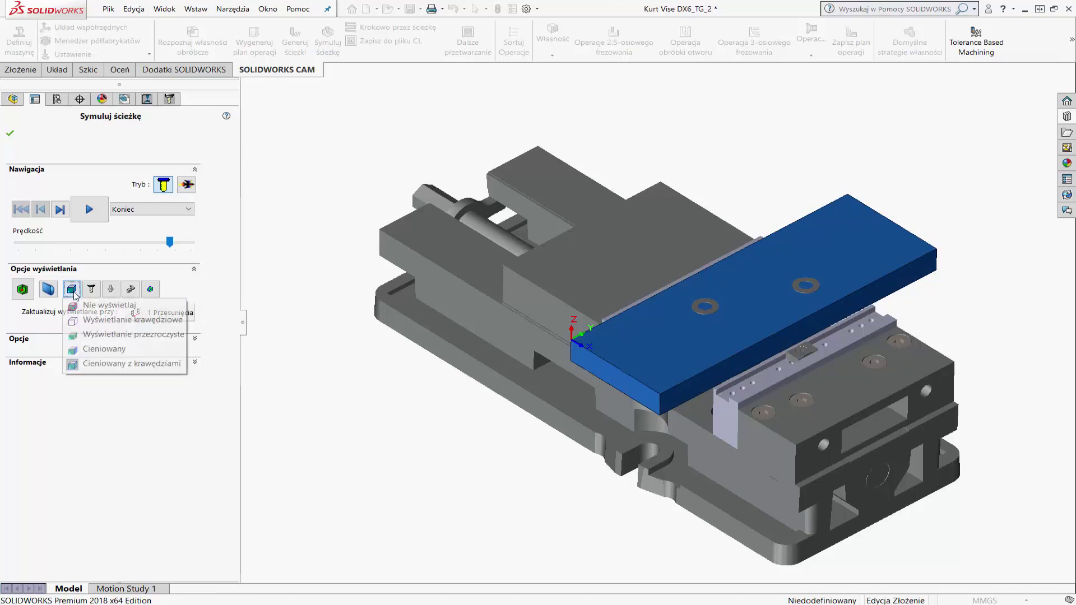
left_click(99, 335)
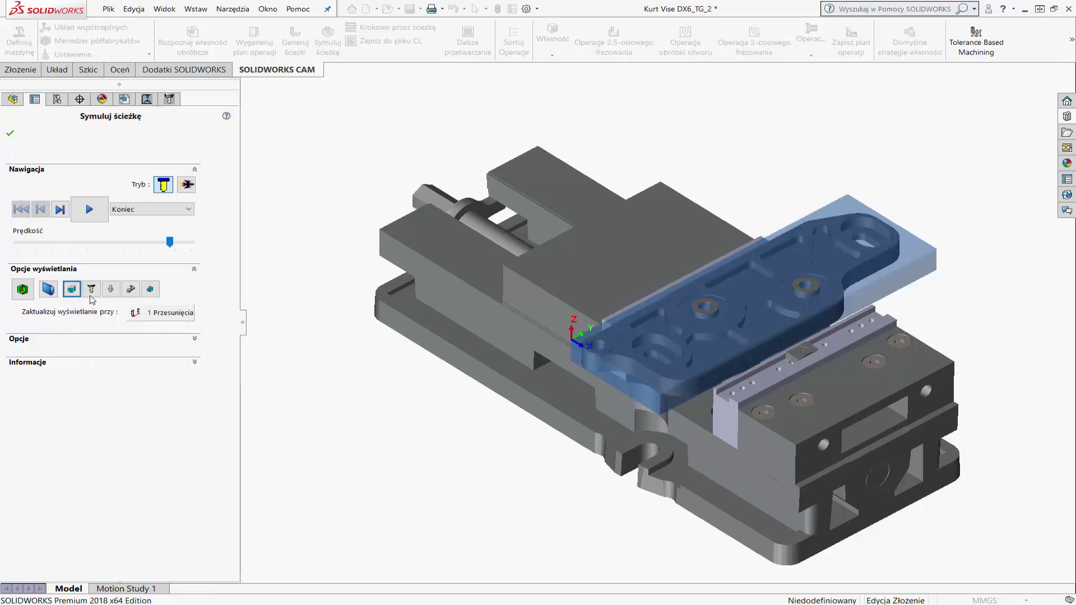
Cycle the cutting tool through wireframe, transparent, shaded with edges and edges, ending shaded.
left_click(92, 291)
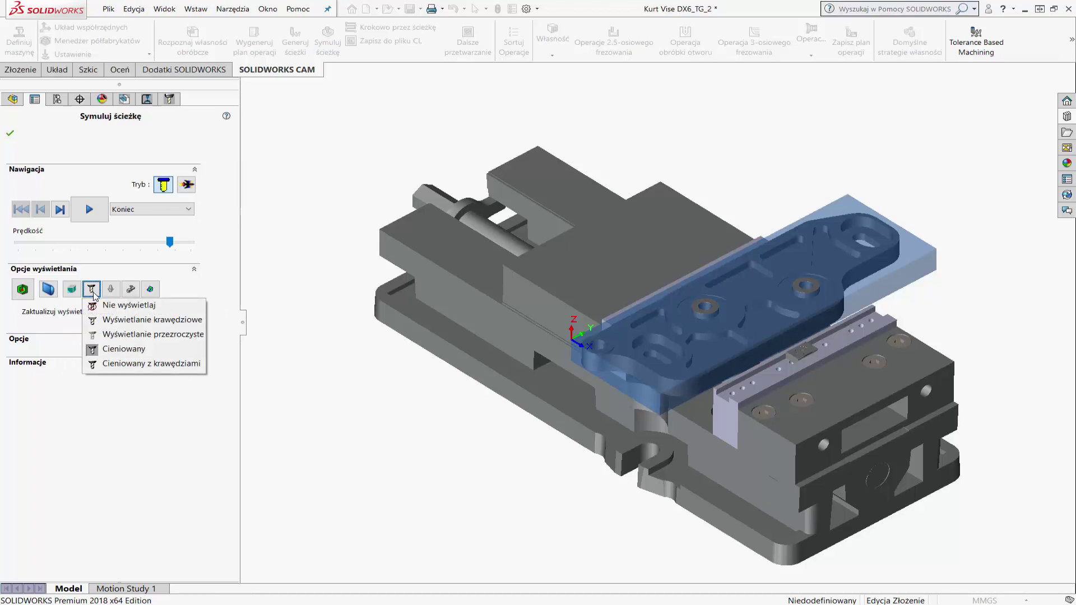
left_click(107, 303)
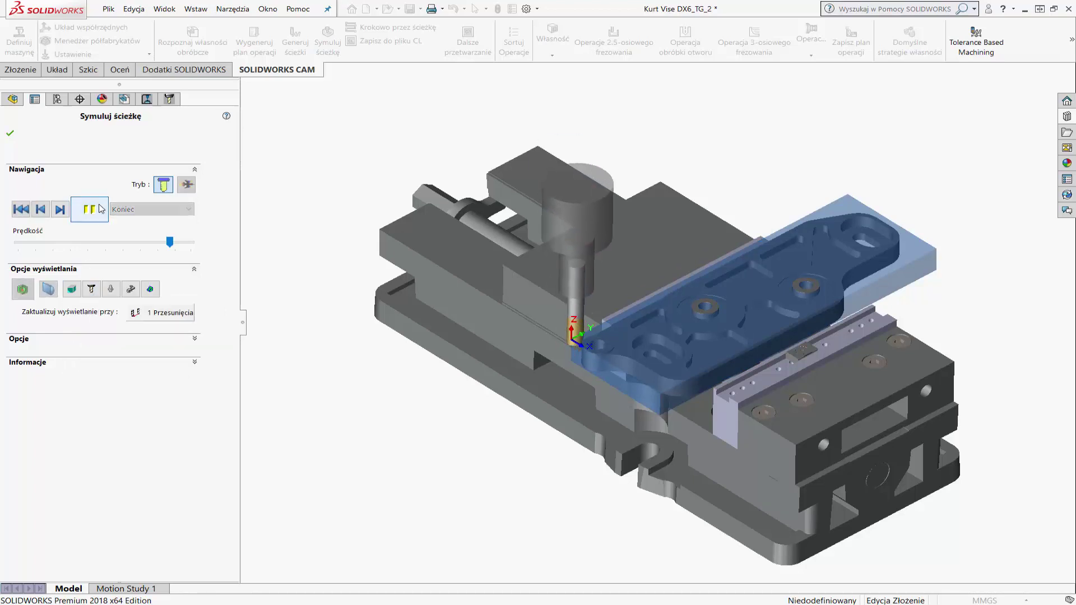
left_click(99, 292)
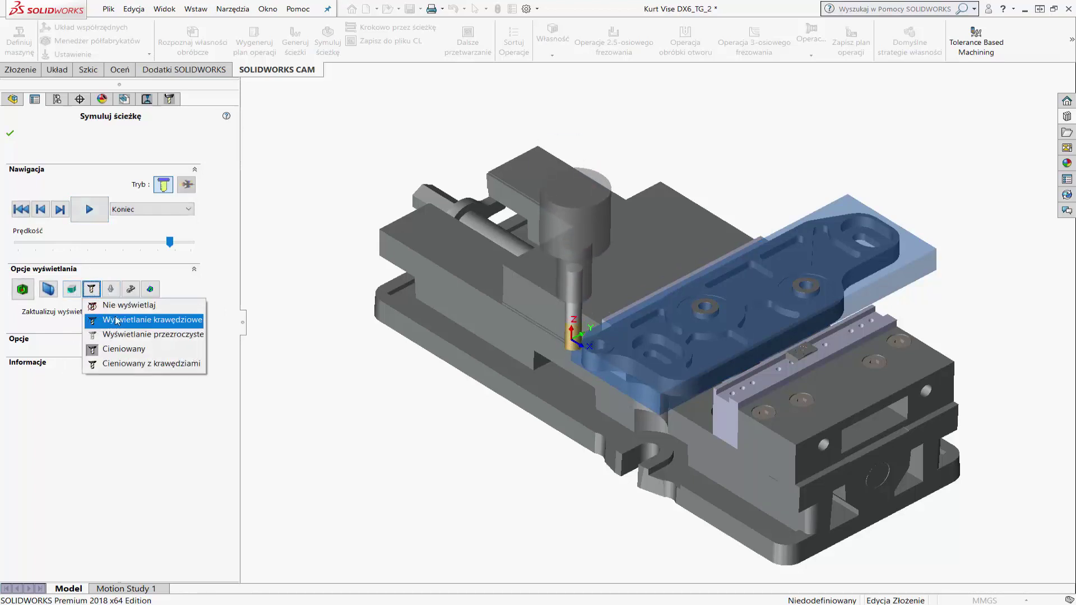
left_click(105, 317)
left_click(105, 292)
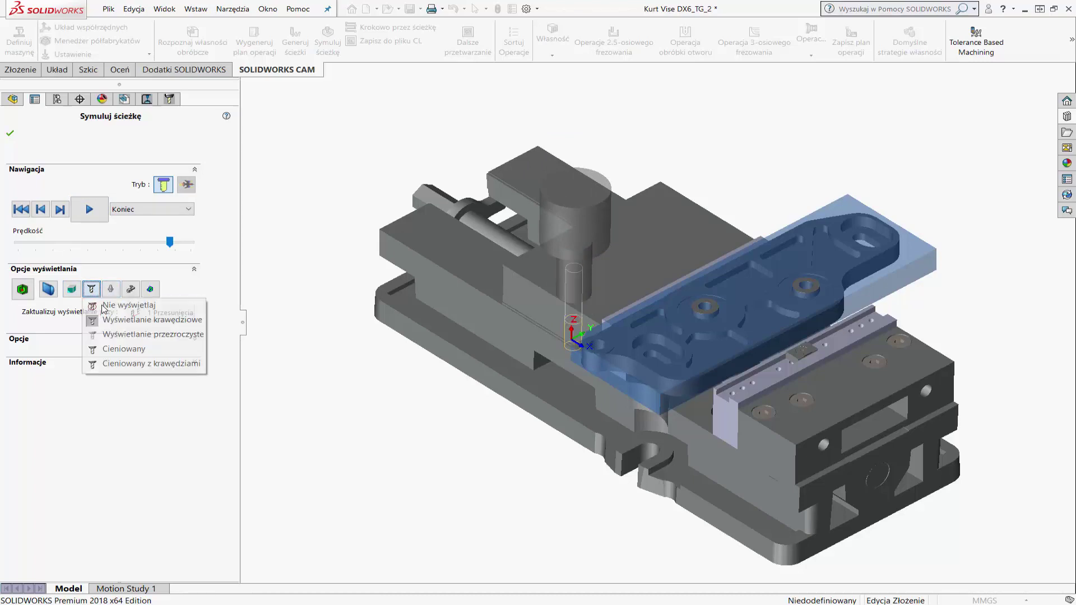
left_click(106, 334)
left_click(92, 292)
left_click(107, 349)
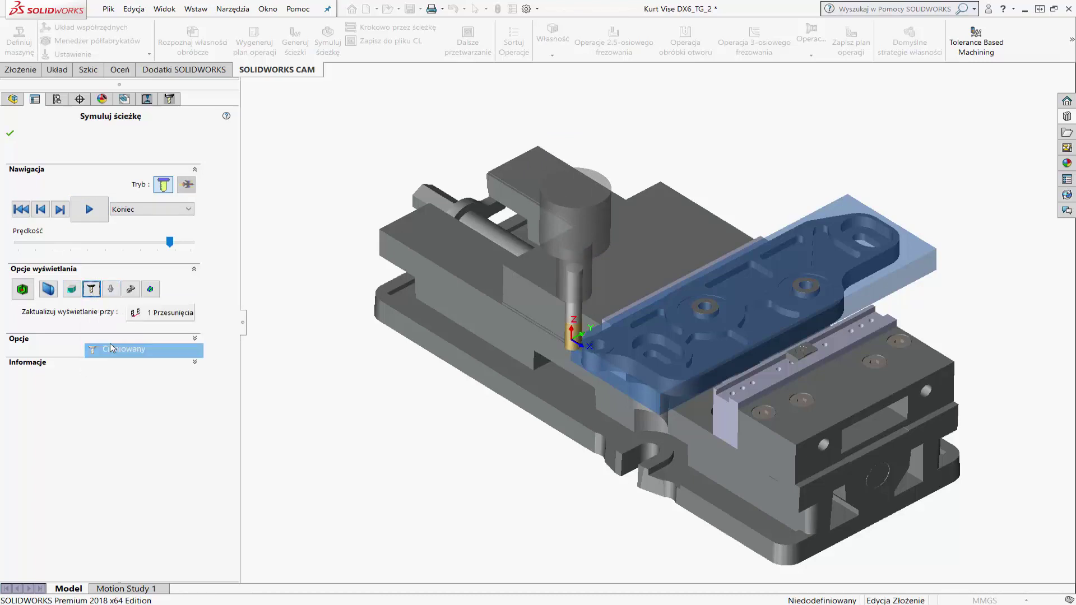
left_click(91, 290)
left_click(112, 364)
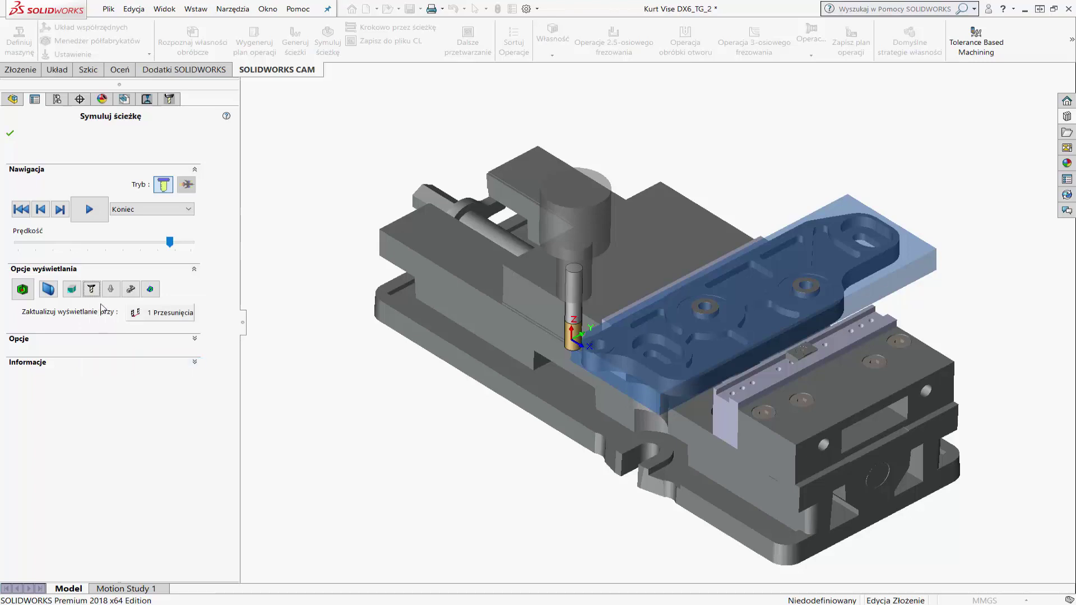
left_click(92, 290)
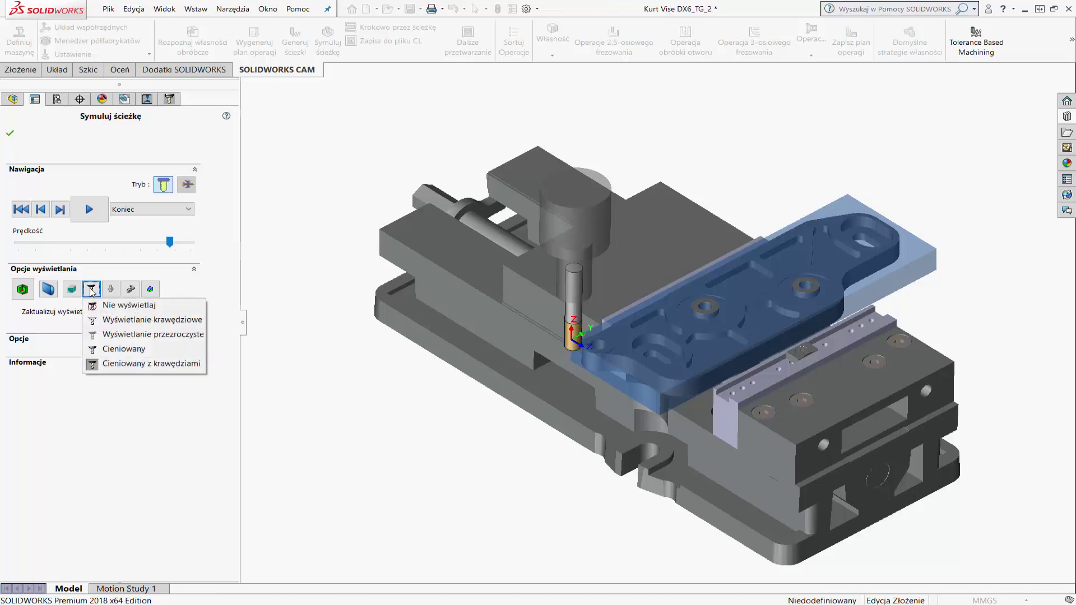
left_click(121, 319)
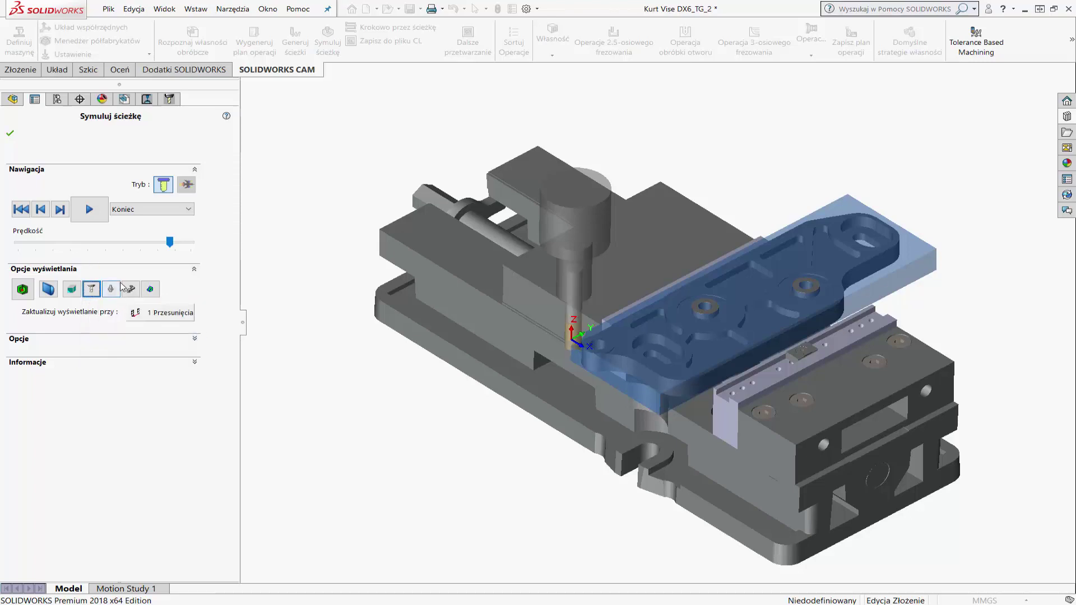
left_click(98, 292)
left_click(122, 349)
left_click(110, 288)
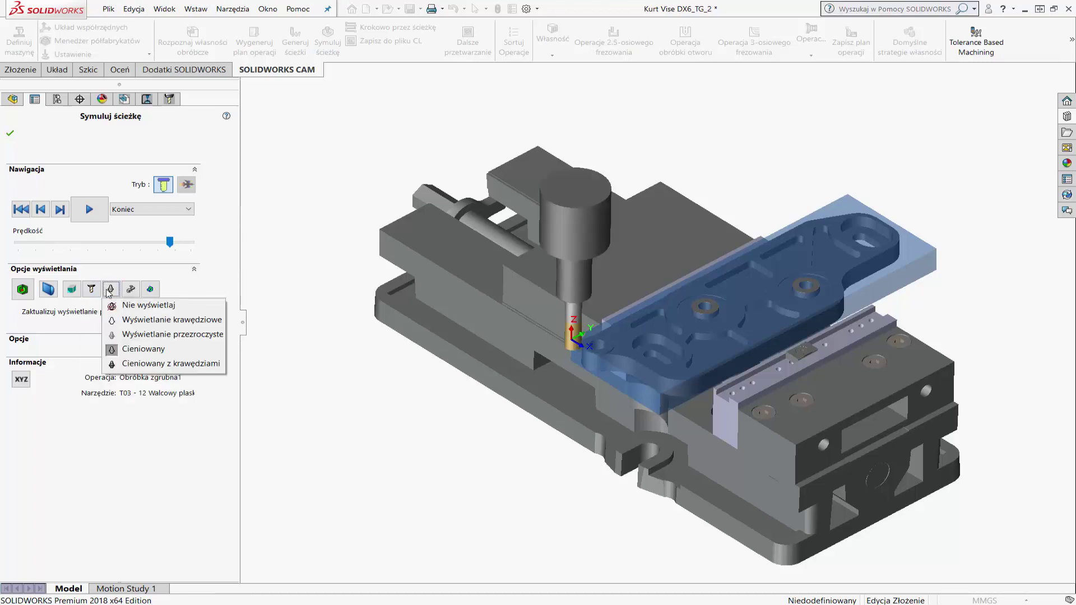
Try the tool-holder display styles, leave the holder shaded, and change the stock display.
left_click(137, 292)
left_click(154, 320)
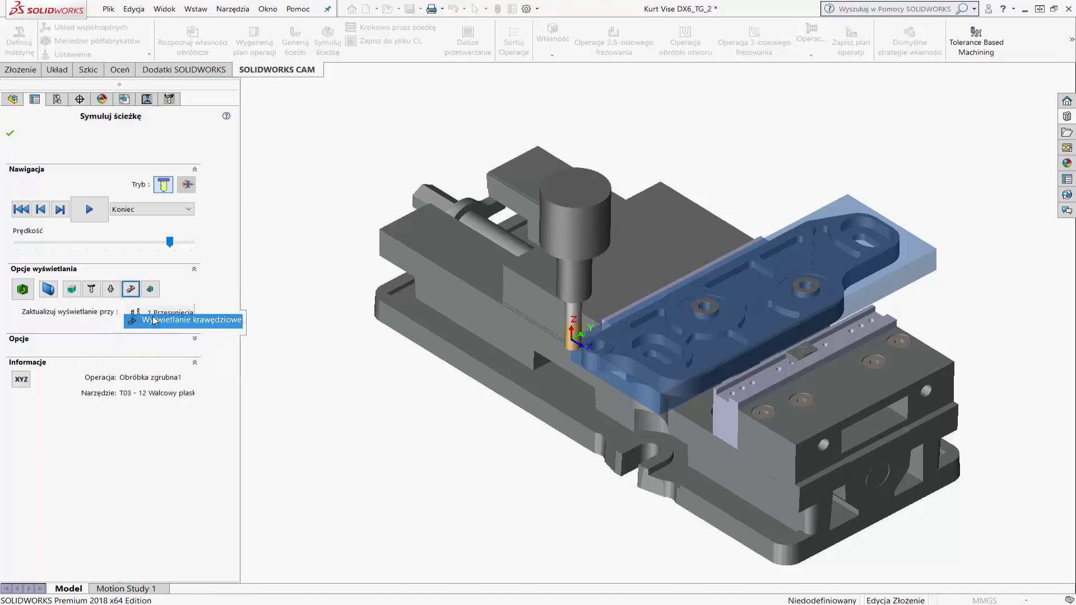
left_click(134, 292)
left_click(168, 347)
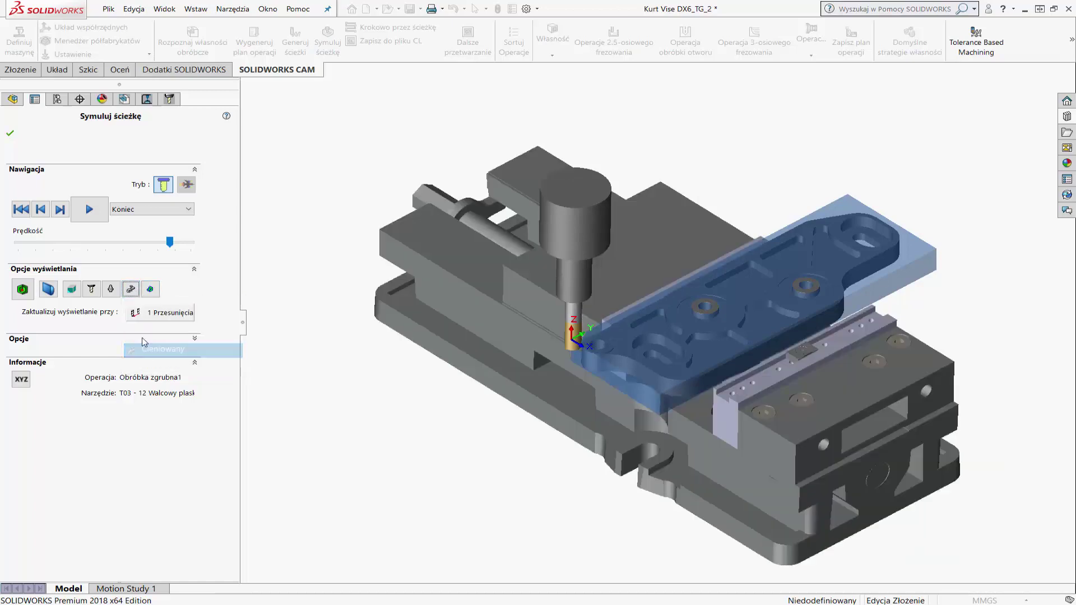
left_click(133, 291)
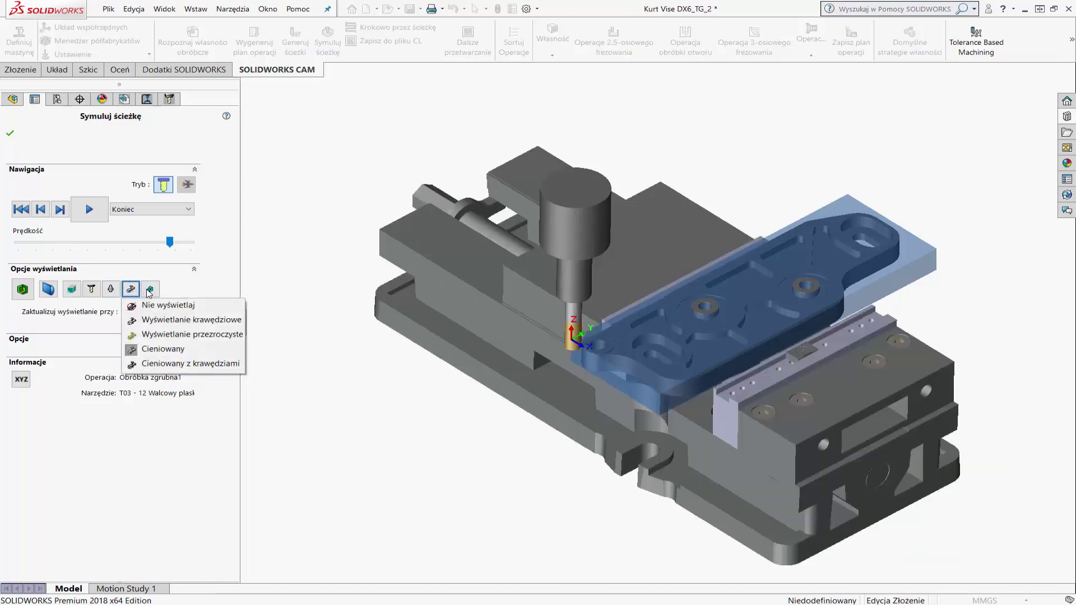
left_click(150, 289)
left_click(168, 349)
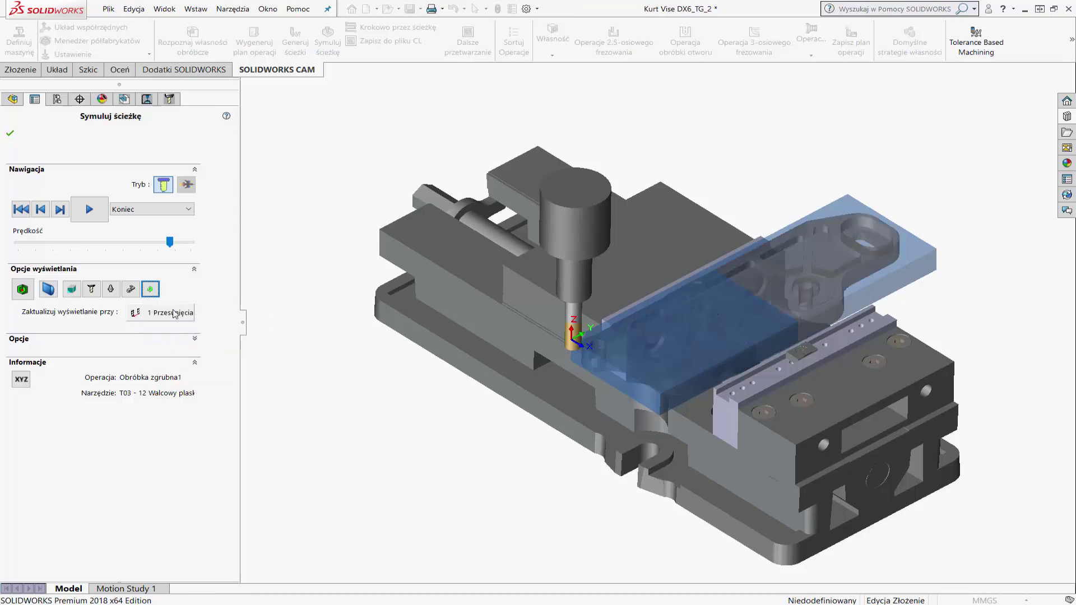
Preview the finished-part display styles and leave the part Cieniowany (shaded).
left_click(151, 291)
left_click(166, 307)
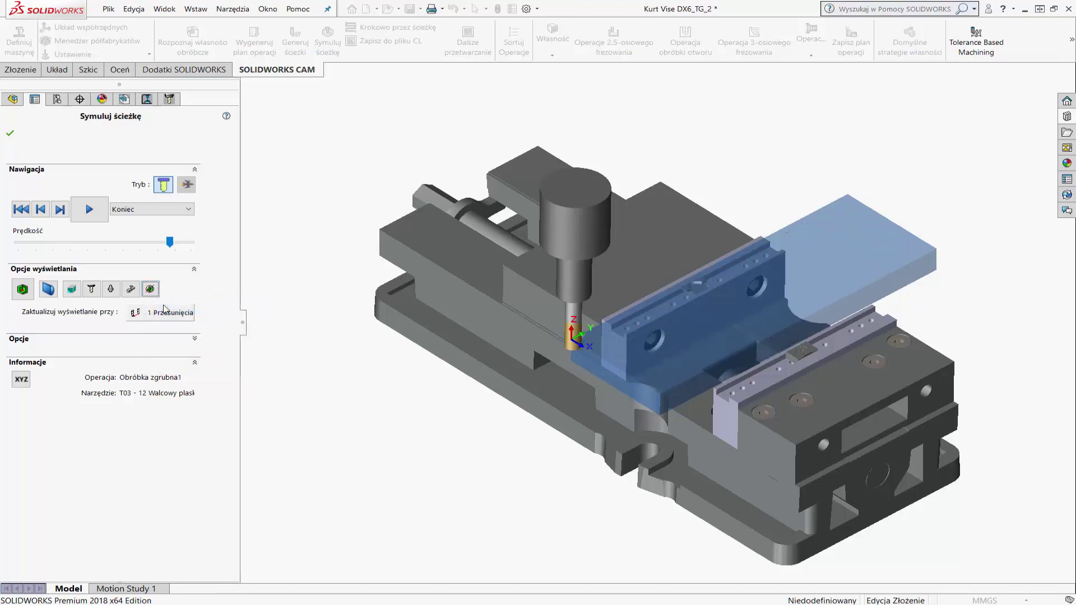
left_click(152, 291)
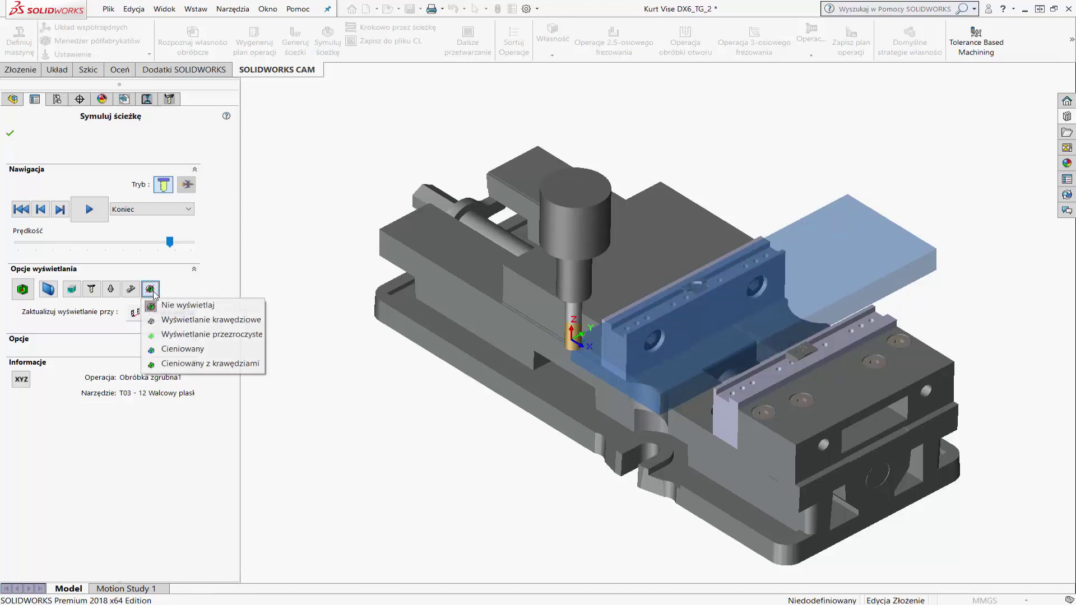
left_click(162, 320)
left_click(151, 290)
left_click(168, 349)
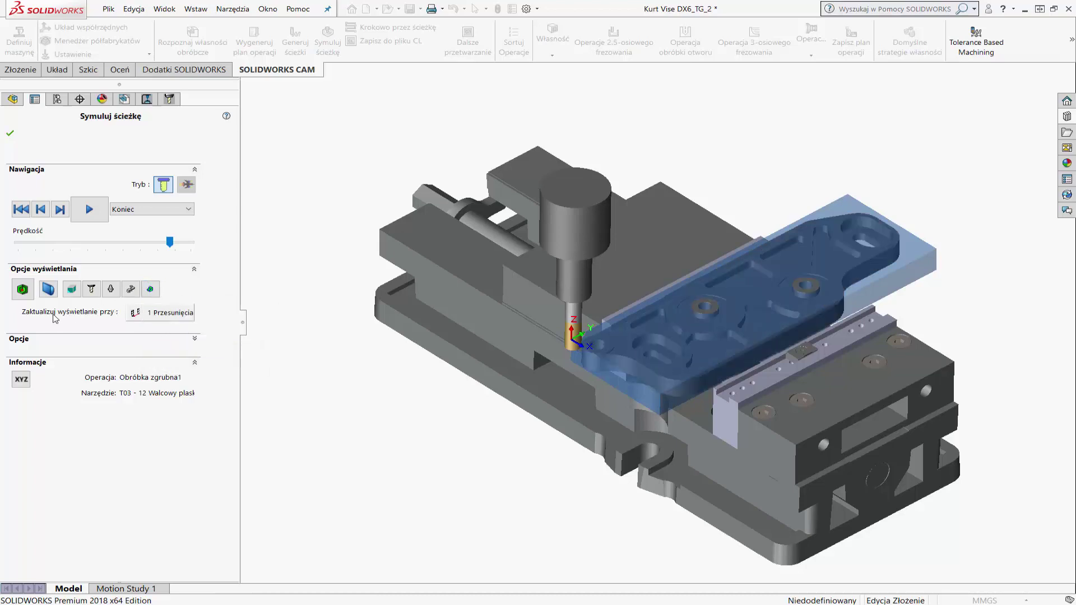
Keep the display updating at every 1 move and expand the Opcje section.
left_click(162, 314)
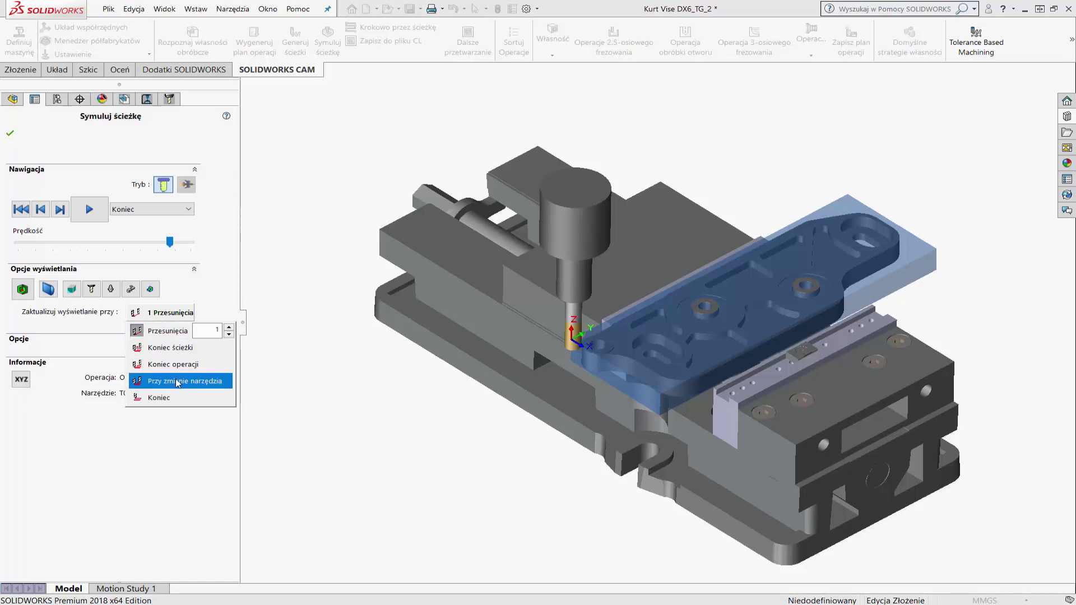
left_click(192, 426)
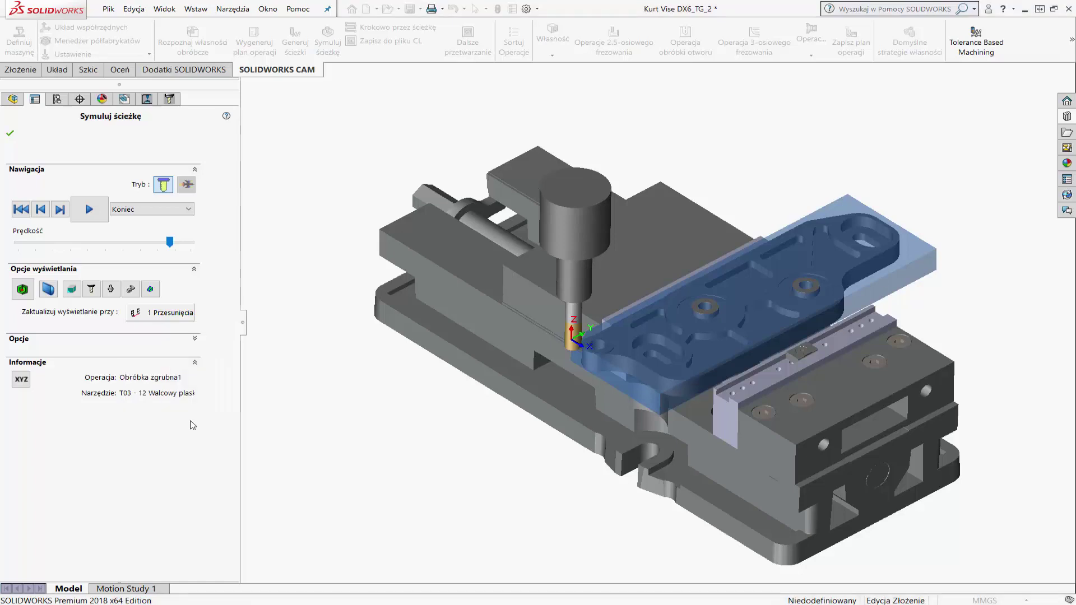
left_click(194, 339)
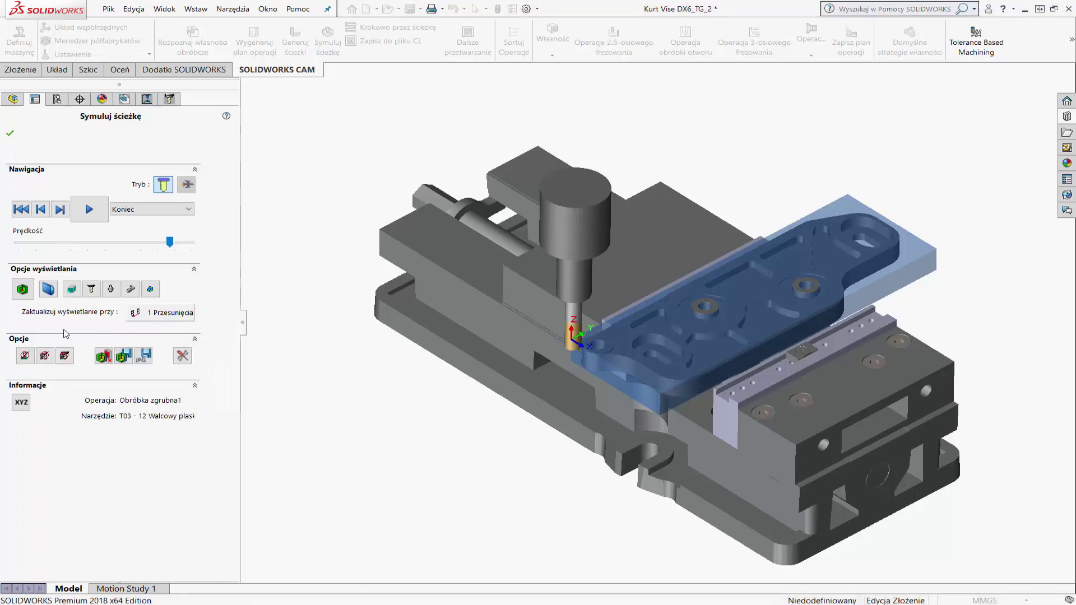
Set the first collision check to Ignoruj kolizje.
left_click(27, 356)
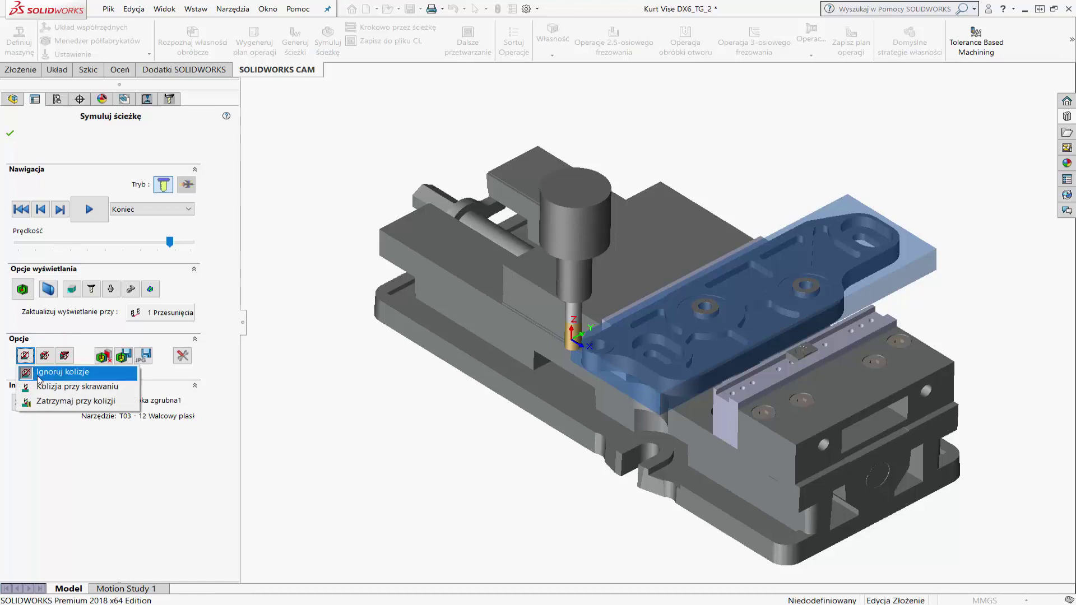
left_click(36, 381)
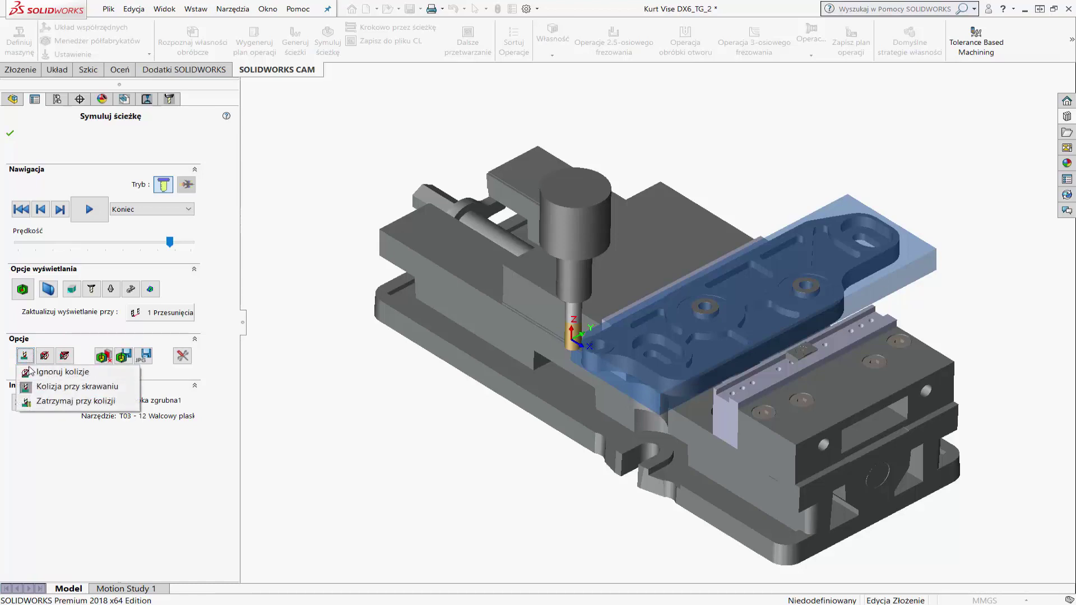
left_click(56, 401)
left_click(35, 361)
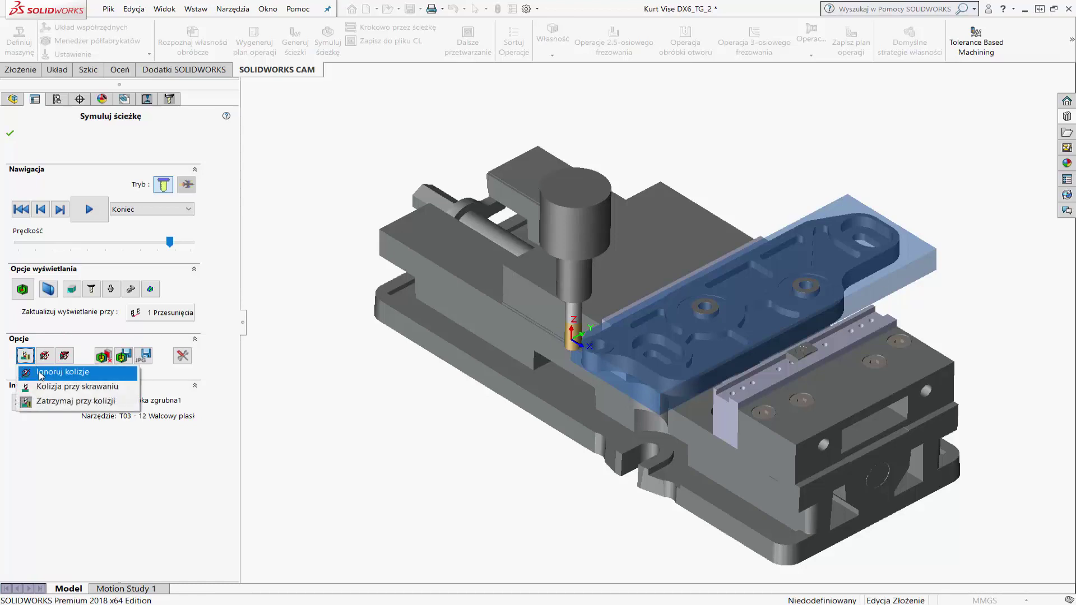
left_click(62, 371)
left_click(47, 357)
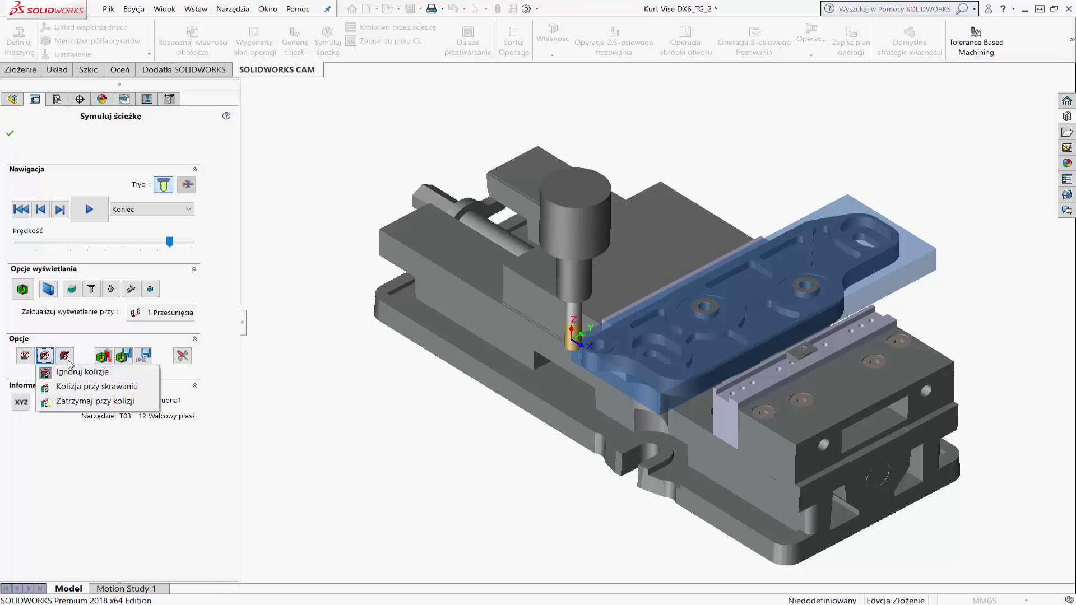
Set the second and third checks to Zatrzymaj przy kolizji, then cancel the STL stock export.
left_click(84, 401)
left_click(65, 355)
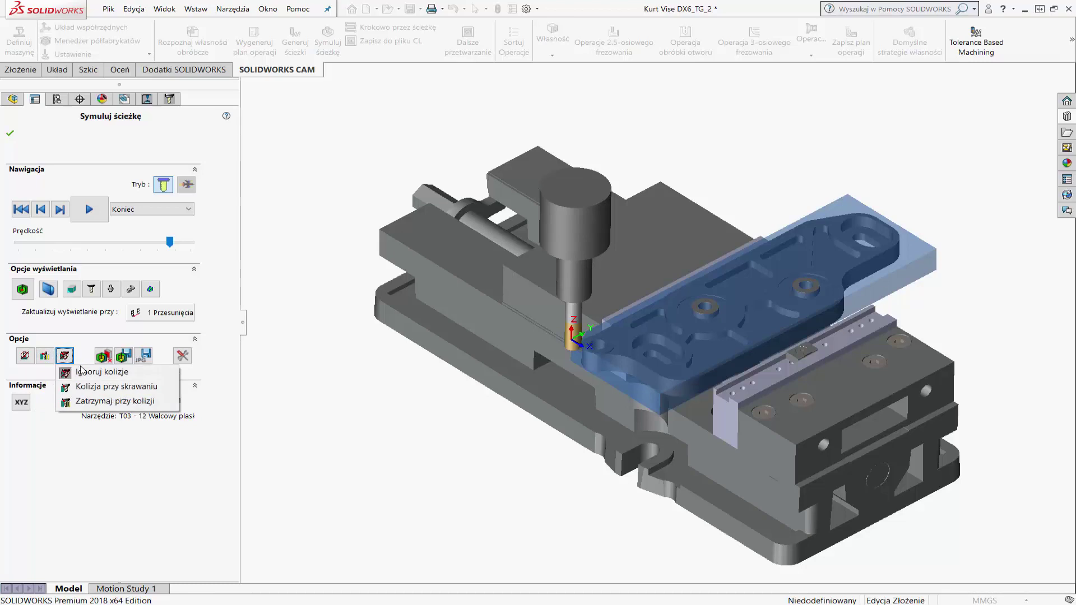
left_click(85, 400)
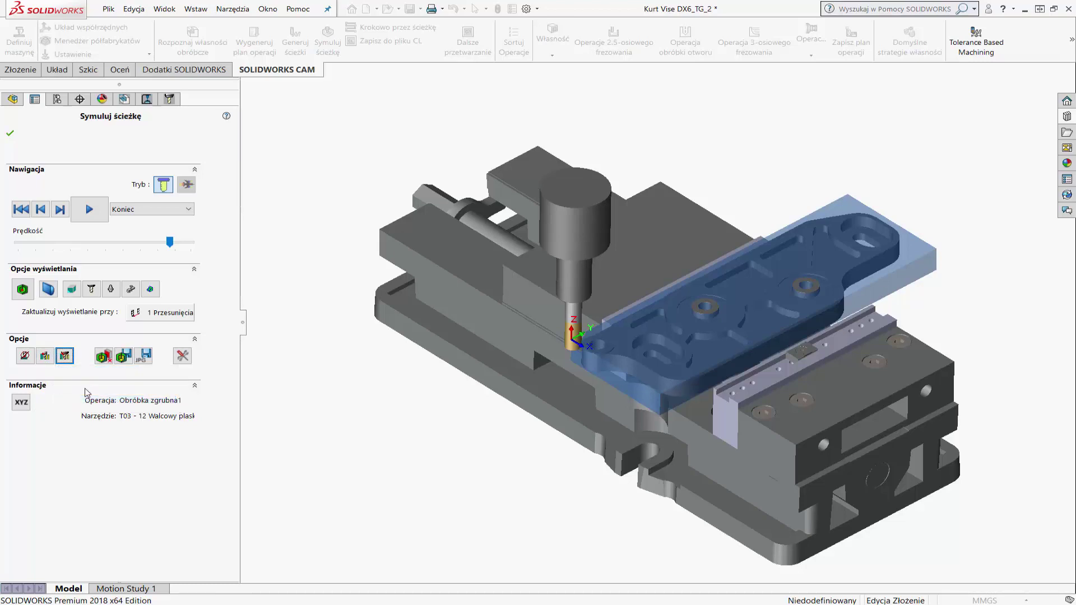
left_click(124, 356)
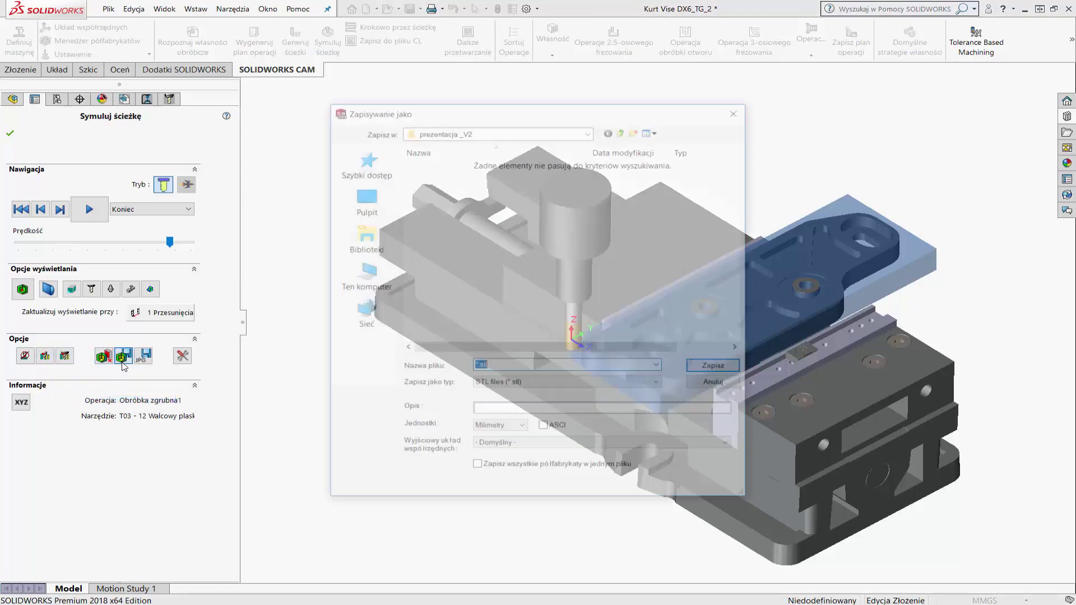
left_click(737, 111)
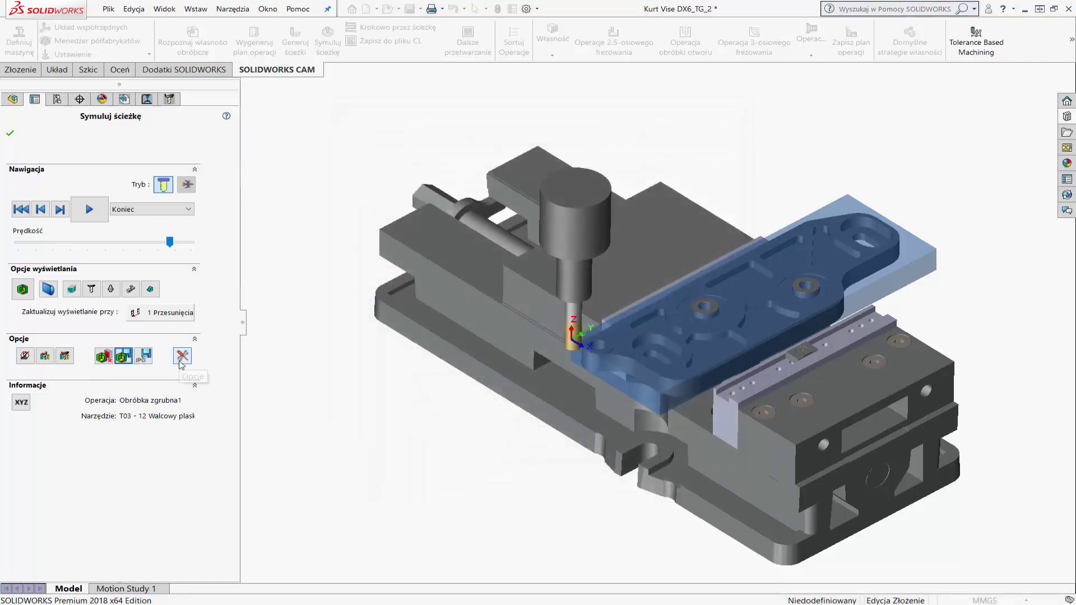
Set tool deviation to 0.171 mm, enable memory limits, keep 4. oś as Obróć półfabrykat, and apply.
left_click(183, 356)
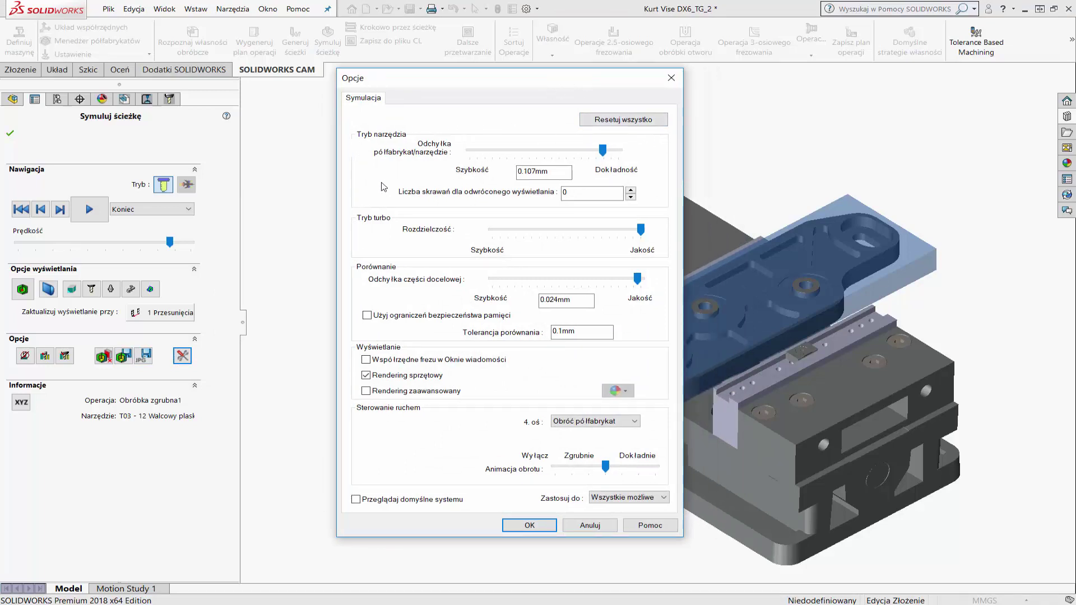
mouse_move(602, 152)
left_mouse_down()
mouse_move(620, 152)
mouse_move(471, 151)
mouse_move(593, 152)
left_mouse_up()
left_click(367, 317)
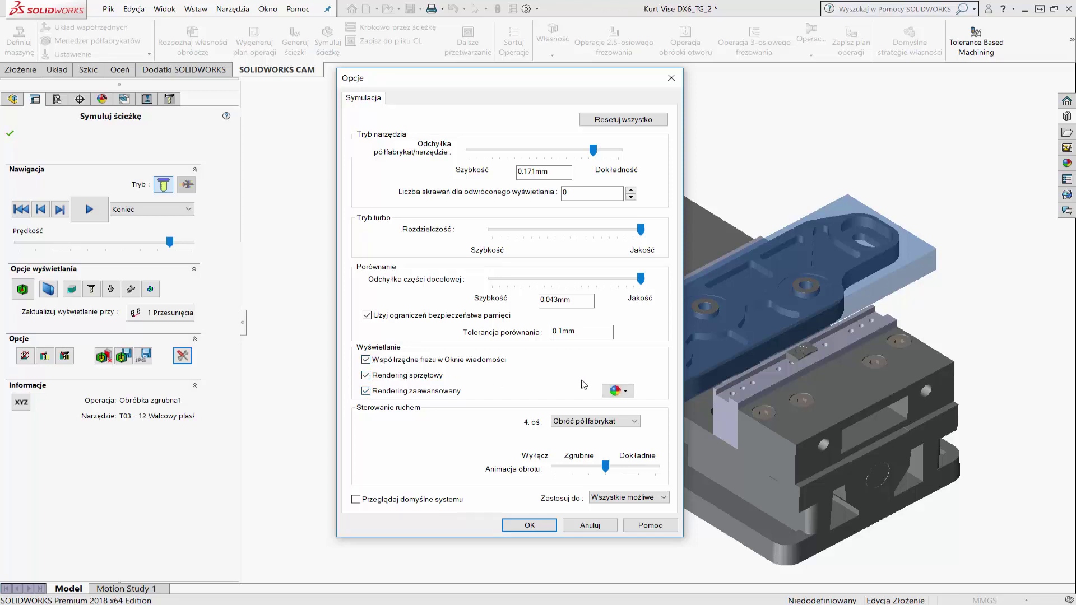
left_click(625, 391)
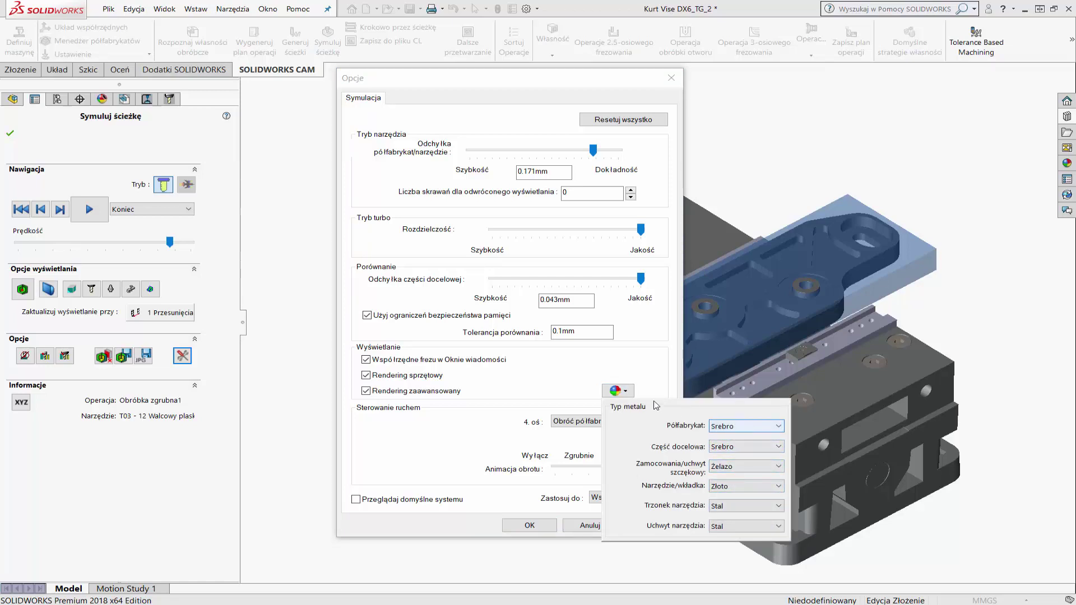
left_click(629, 392)
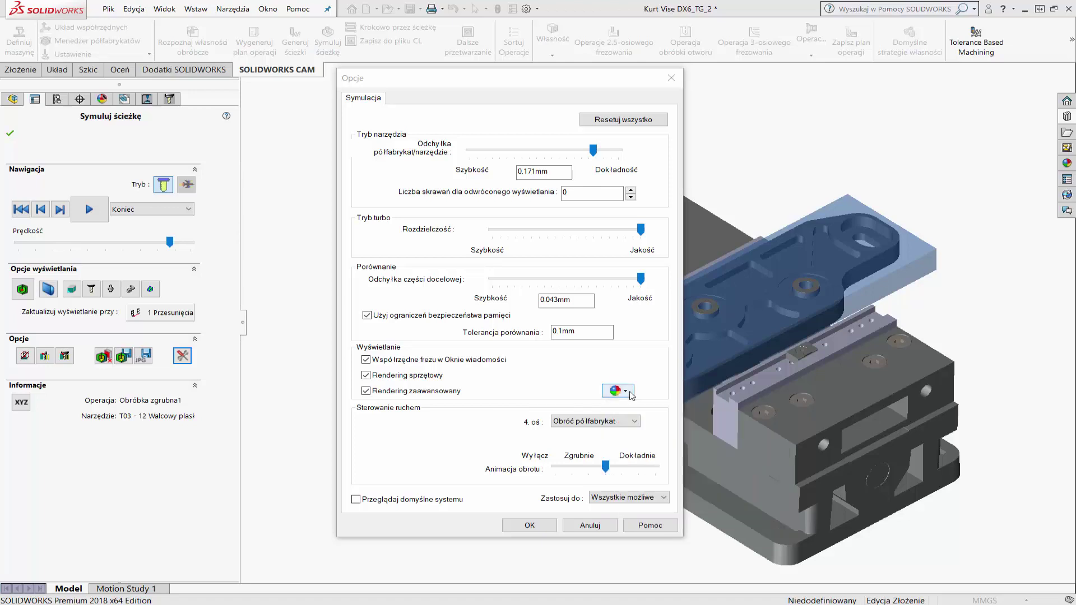
left_click(593, 423)
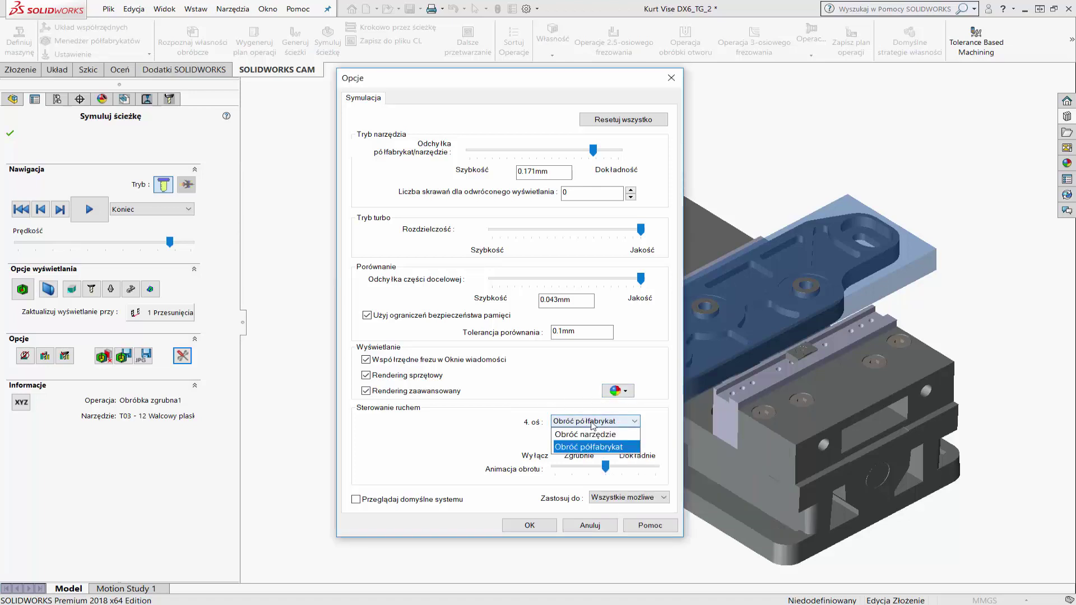
left_click(593, 424)
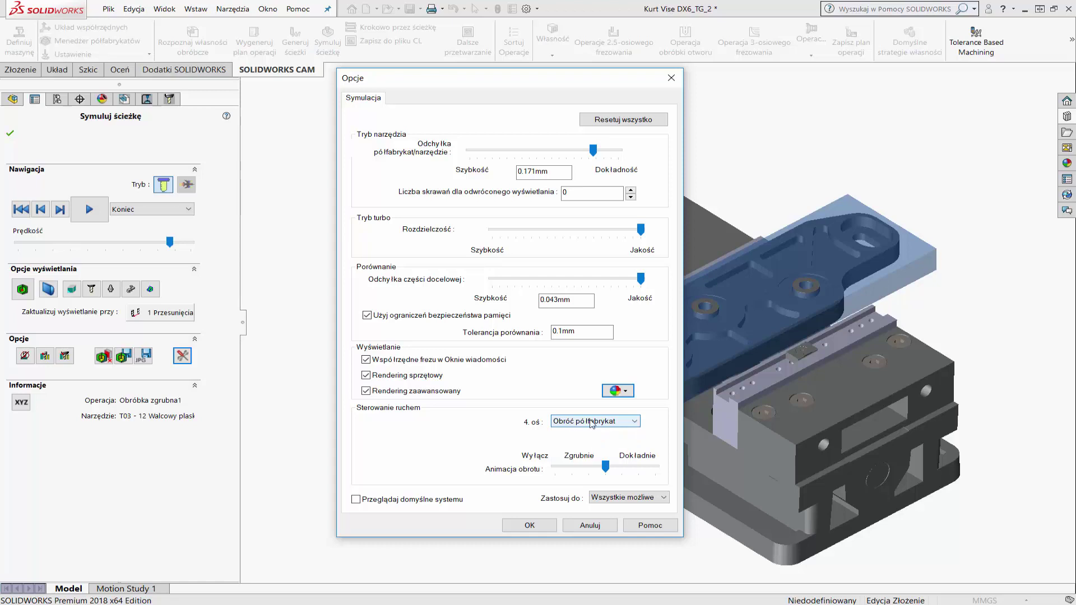
left_click(530, 525)
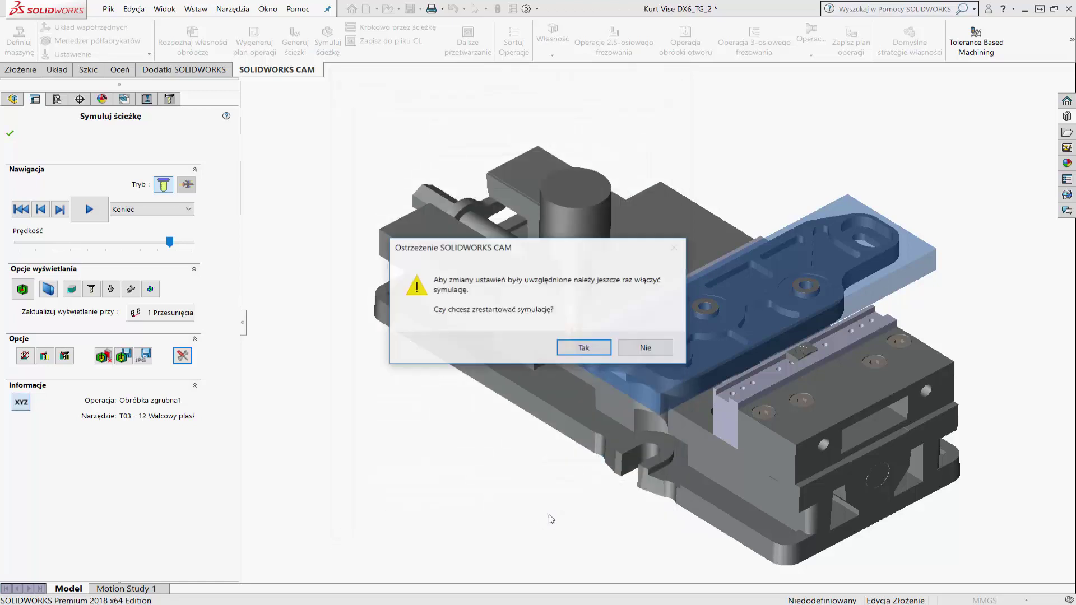
Restart the simulation with the new options and place the message window beside the model.
left_click(585, 349)
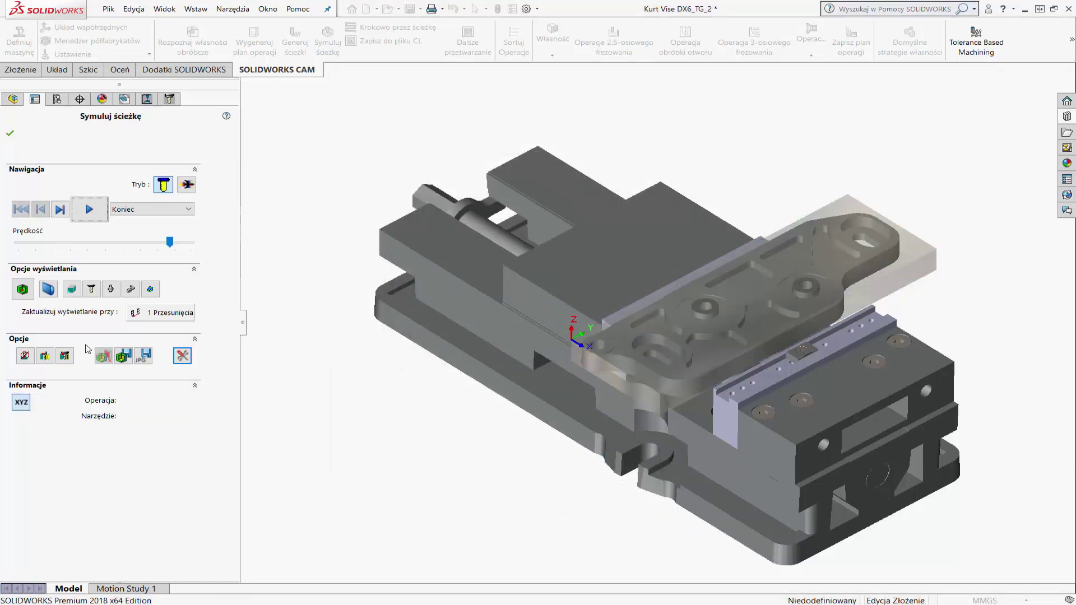
left_click(20, 404)
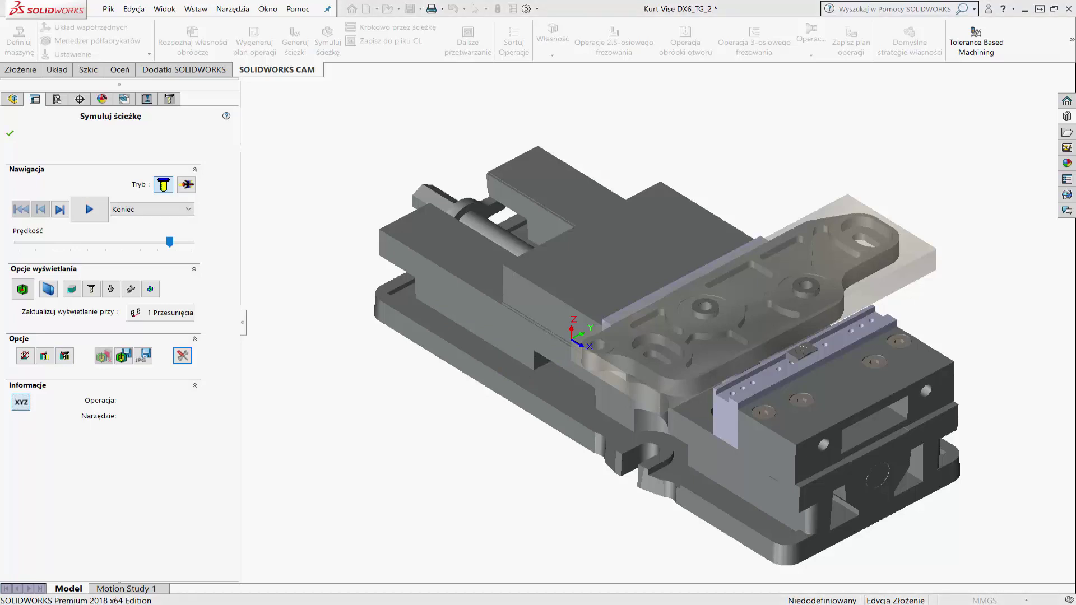
mouse_move(56, 200)
left_mouse_down()
mouse_move(437, 78)
mouse_move(396, 74)
left_mouse_up()
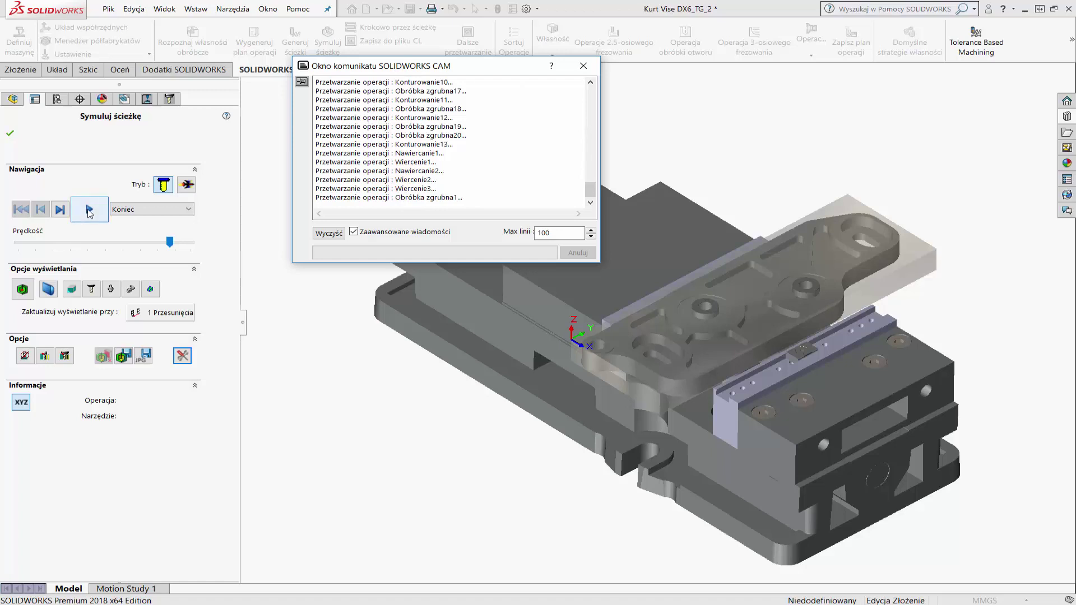
Play the simulation, clear the logged moves, continue, then pause and show only the workpiece.
left_click(88, 211)
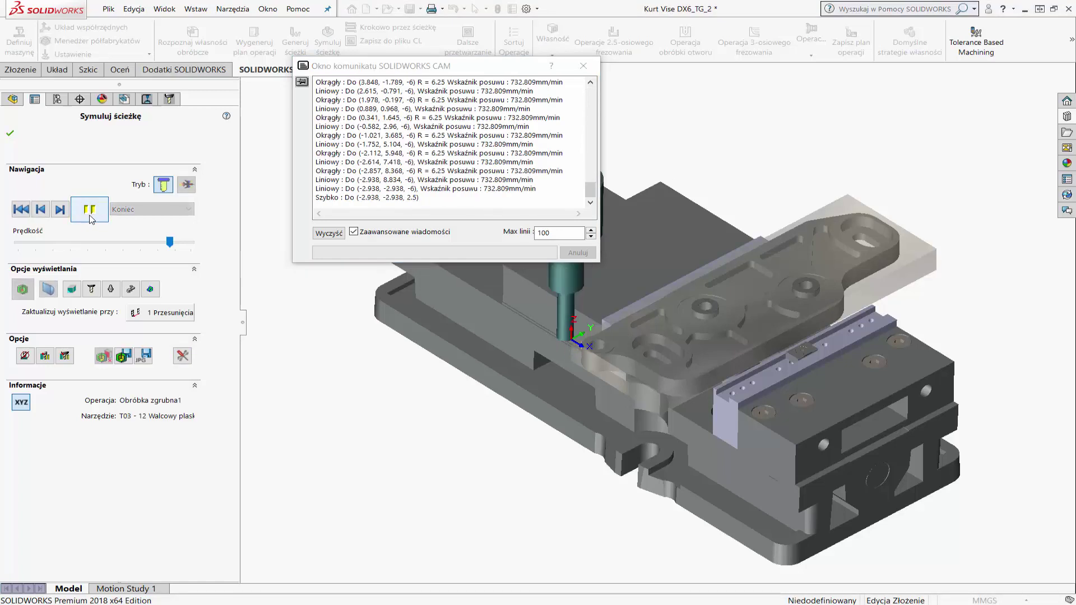
left_click(91, 219)
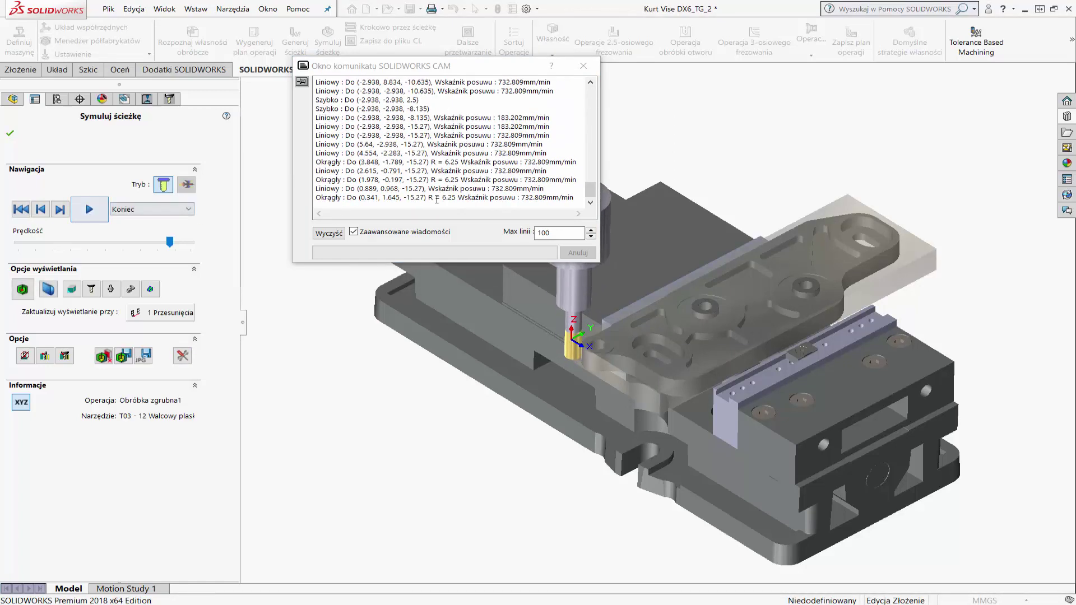
mouse_move(590, 193)
left_mouse_down()
mouse_move(597, 172)
mouse_move(592, 199)
left_mouse_up()
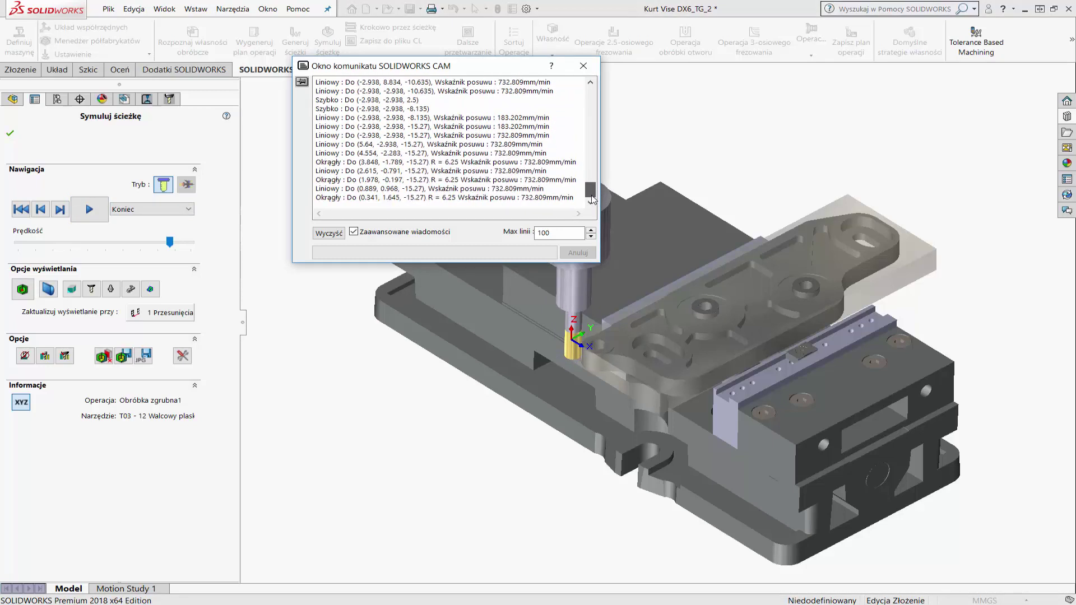
left_click(325, 233)
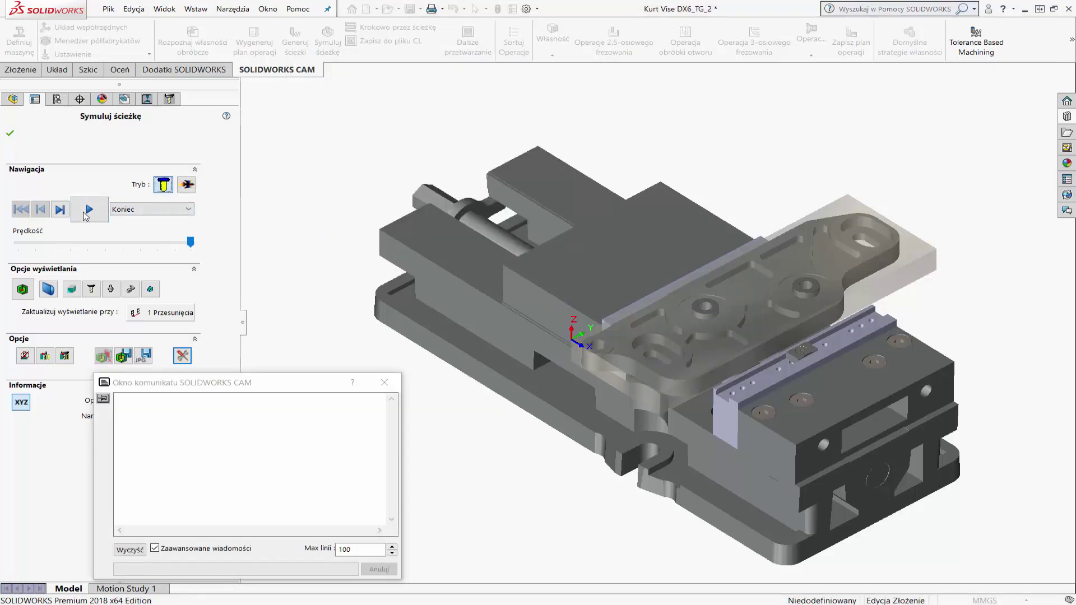
left_click(97, 217)
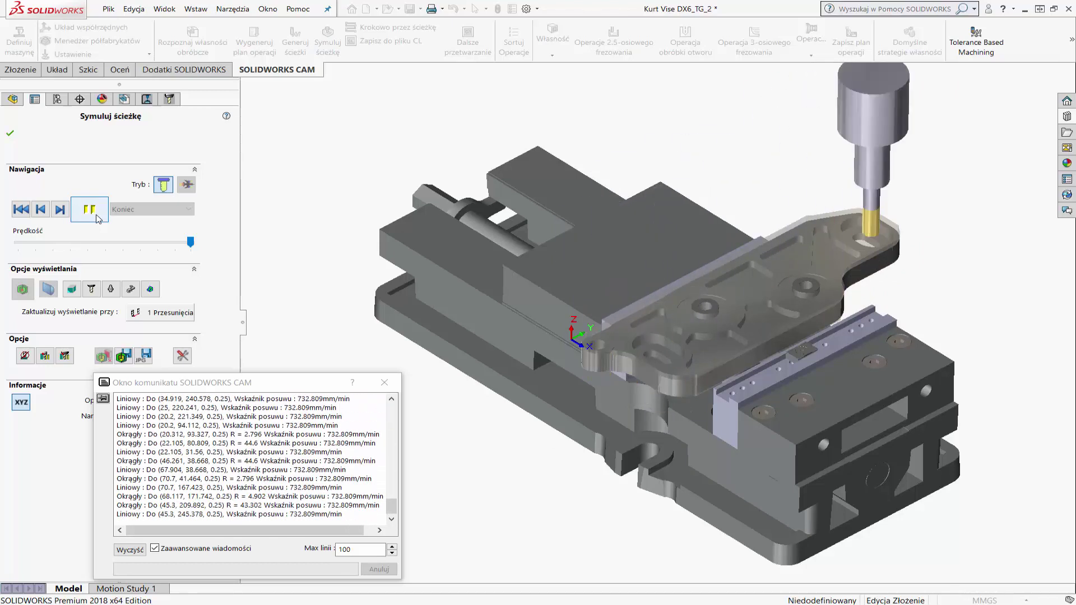
left_click(96, 217)
left_click(25, 291)
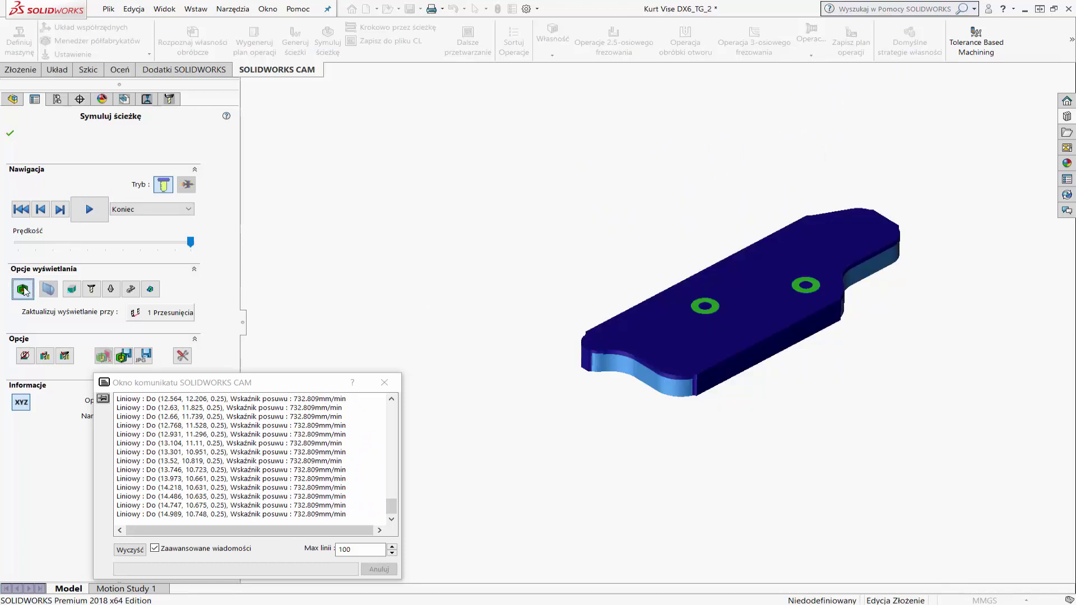
Continue the simulation, pause it, and compare the cut part against the design model.
left_click(25, 291)
left_click(86, 216)
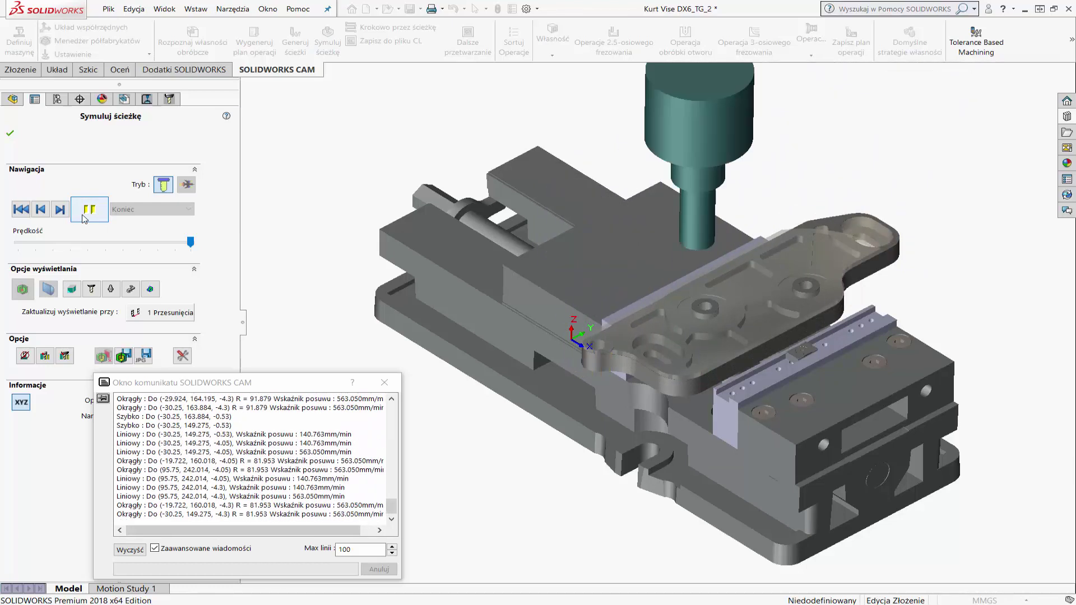
left_click(87, 218)
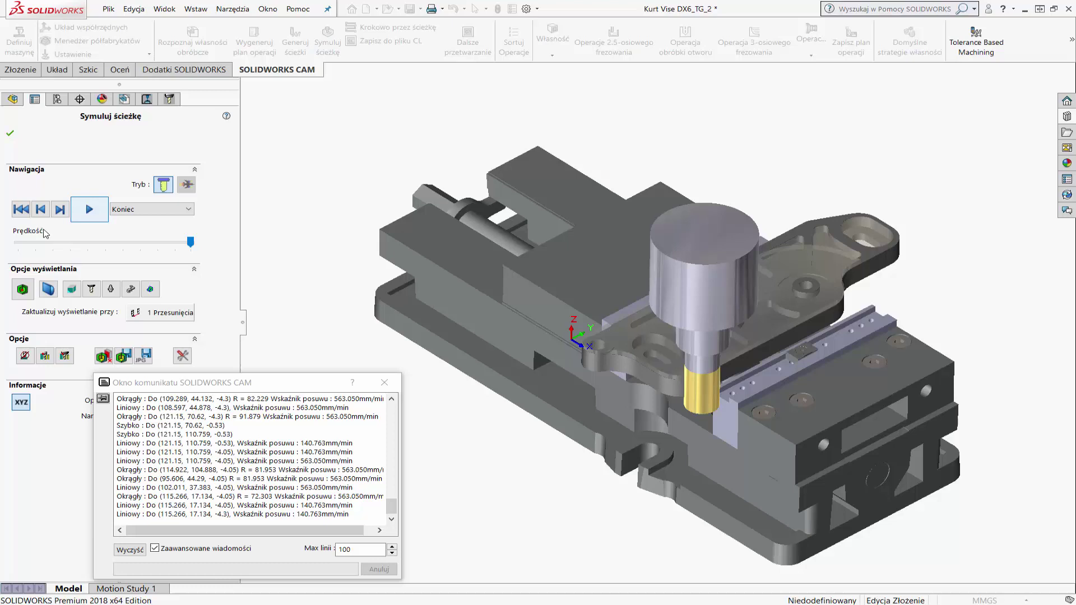
left_click(24, 289)
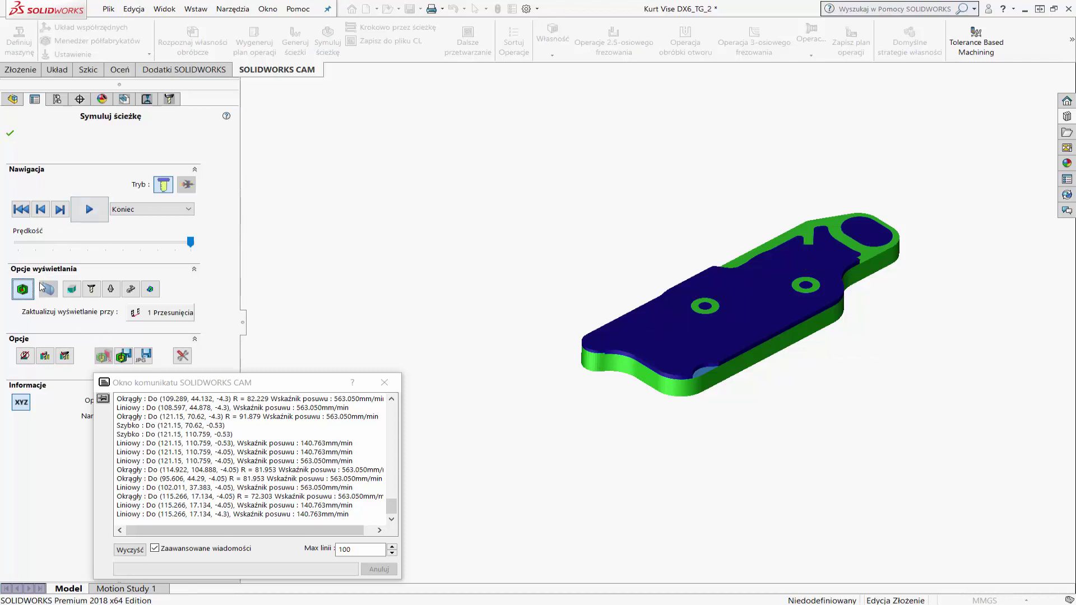
left_click(78, 220)
Play the simulation briefly more, then switch it to turbo mode.
left_click(88, 213)
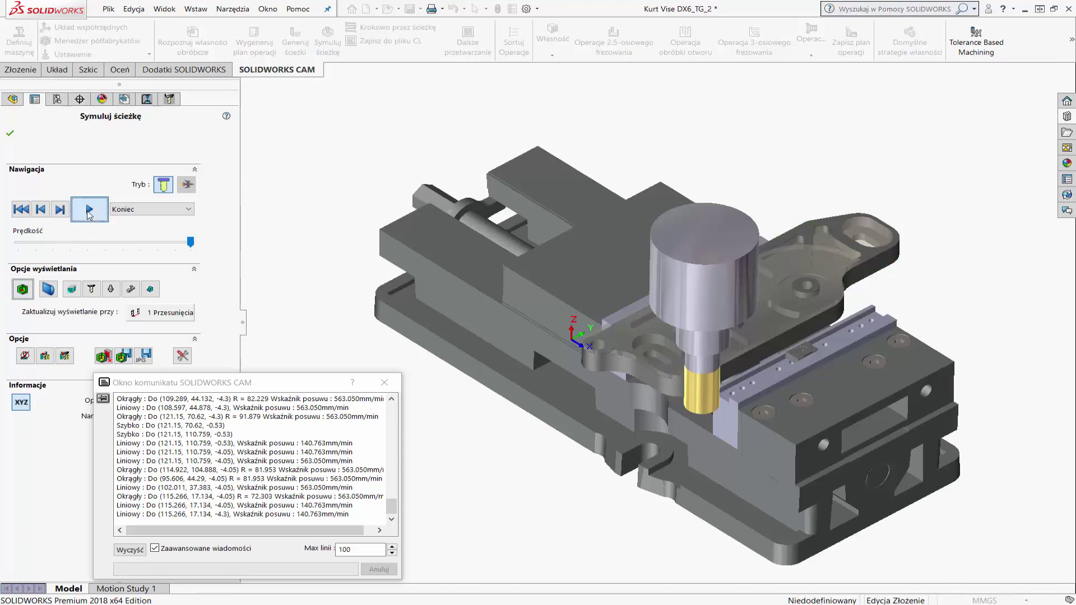
left_click(89, 214)
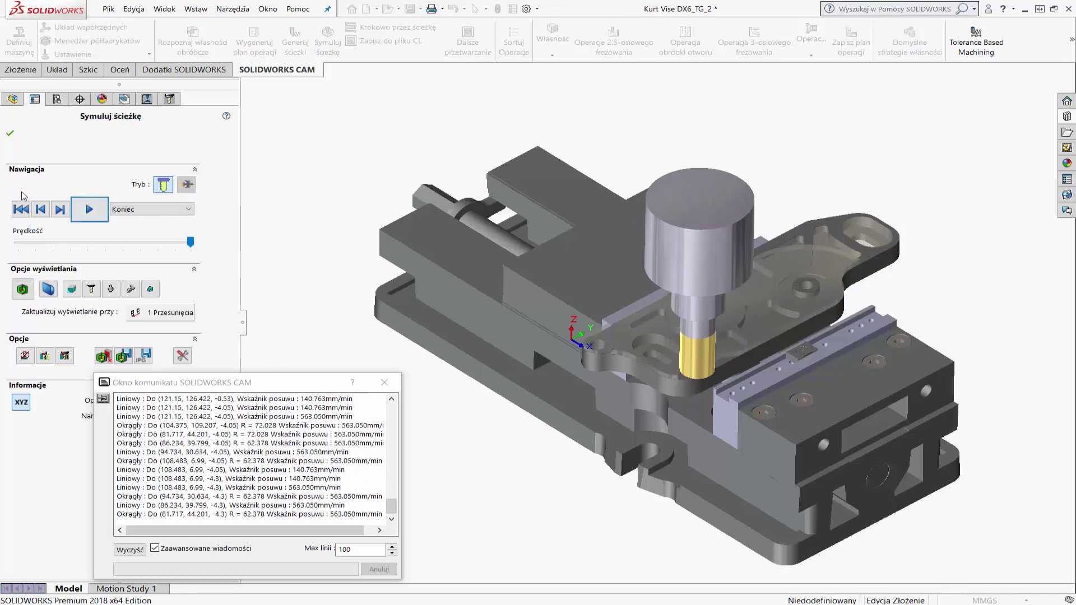
left_click(21, 210)
left_click(186, 184)
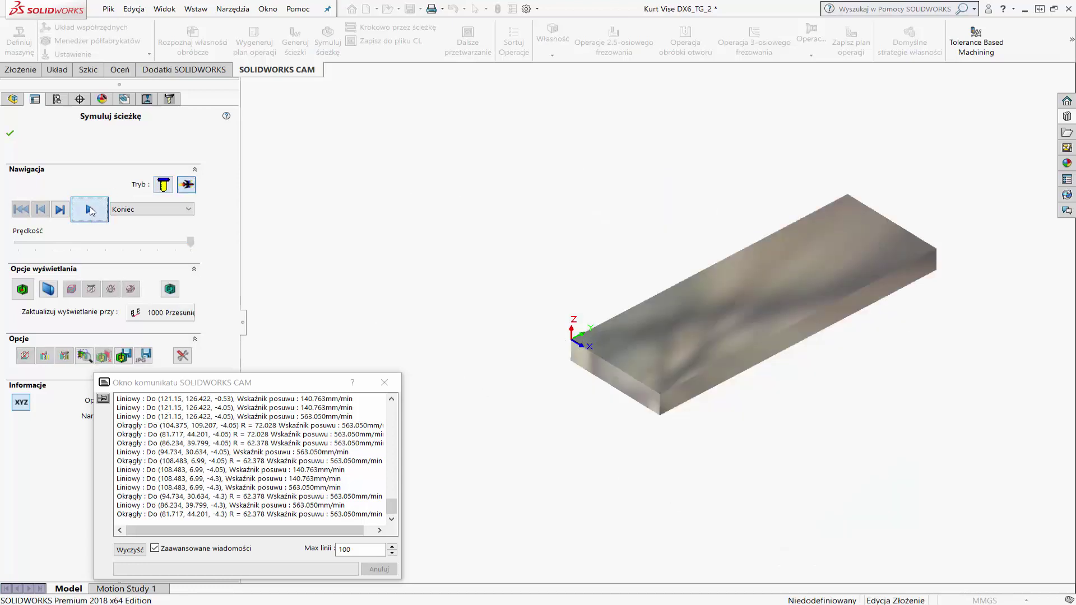
Play the full toolpath in turbo mode with comparison colours, then switch back to standard mode.
left_click(90, 211)
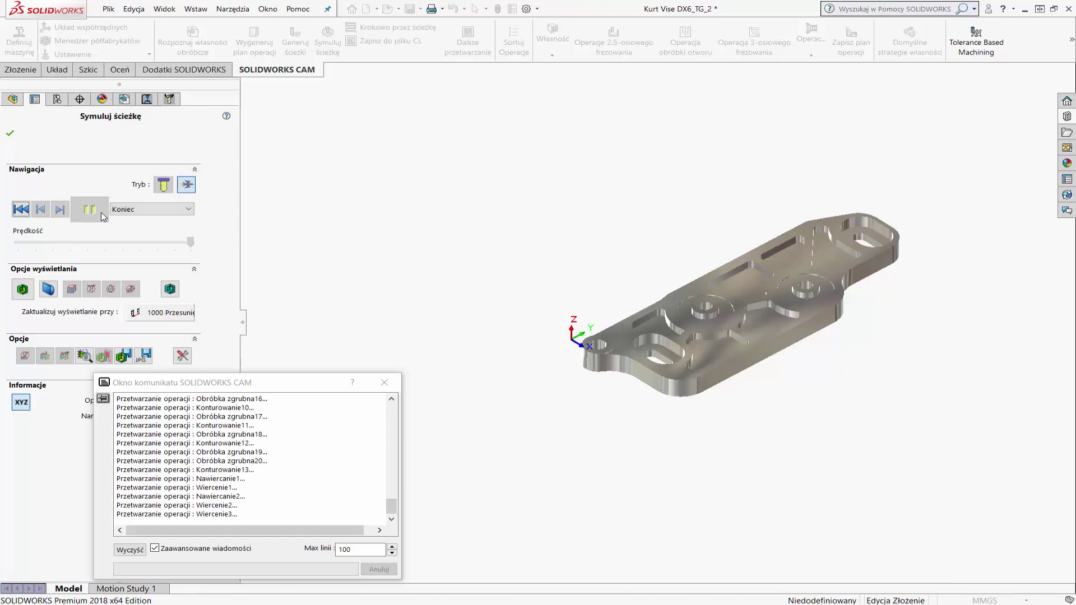
left_click(28, 292)
left_click(21, 209)
left_click(164, 186)
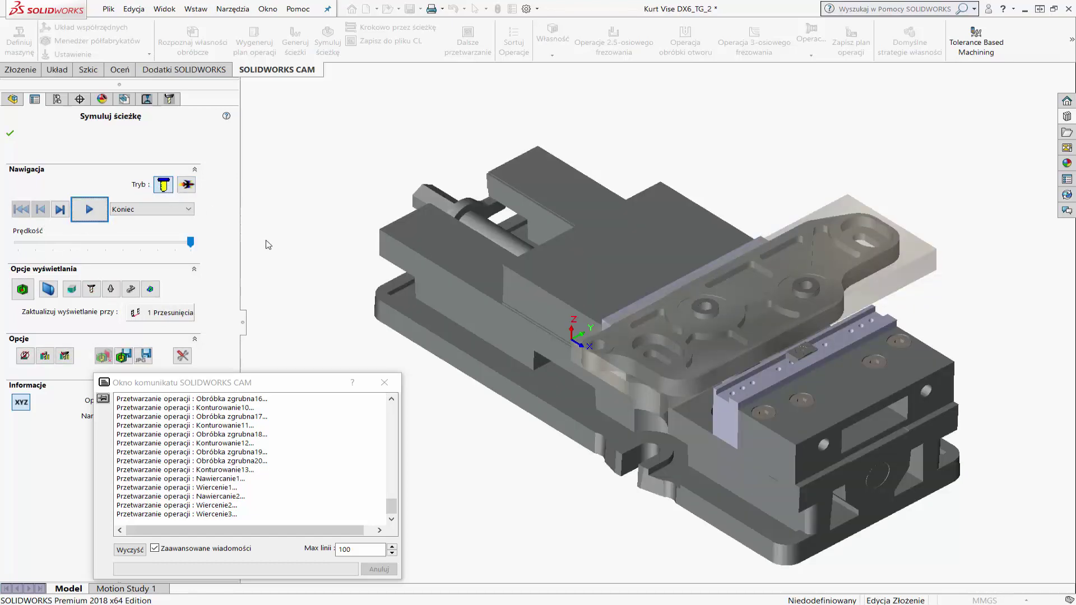
Exit the simulation, dismiss the message window, and run Symuluj ścieżkę on Wiercenie3.
left_click(15, 132)
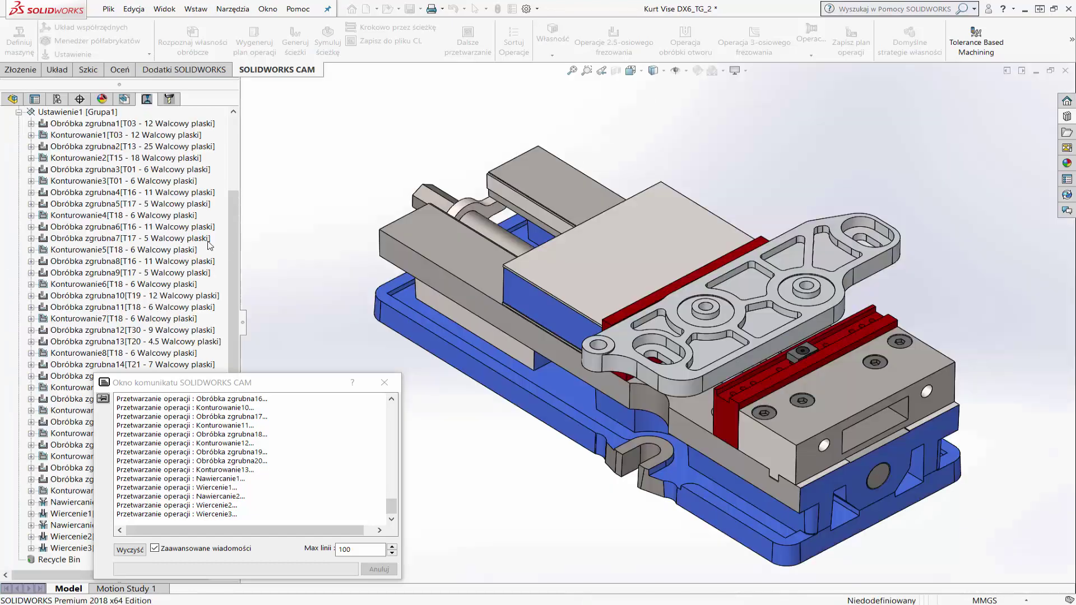
left_click(386, 383)
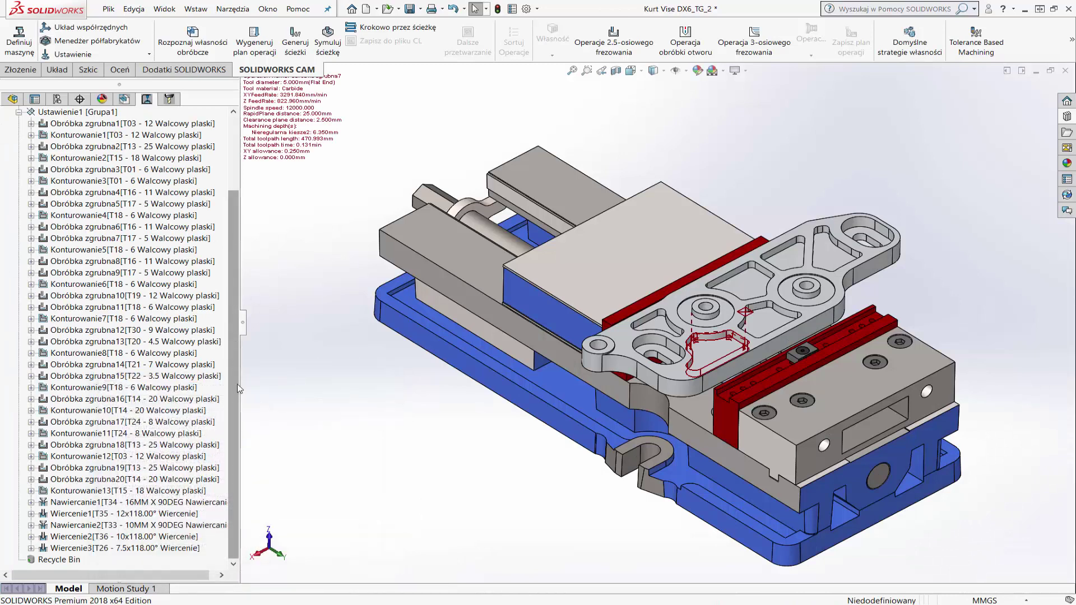
right_click(139, 548)
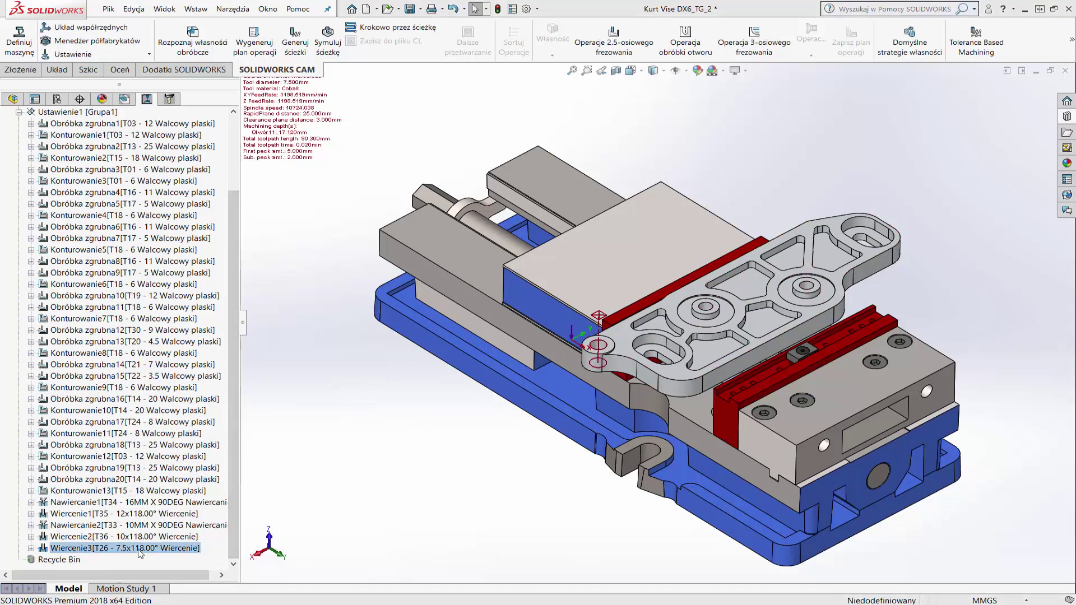
left_click(185, 287)
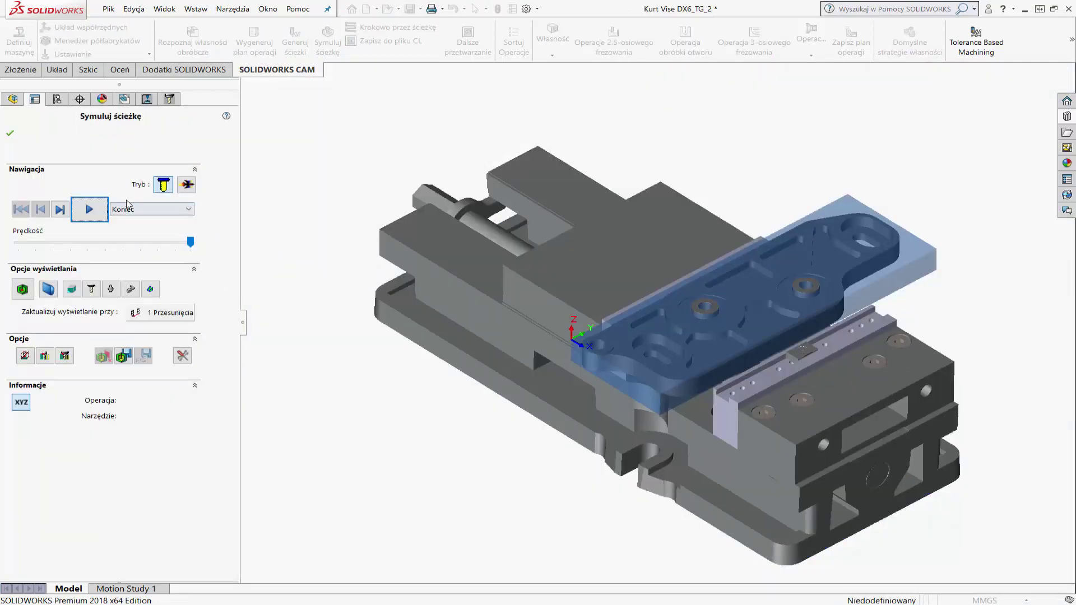
Set Navigacja to 'Do Bieżącej' and play the simulation up to Wiercenie3.
left_click(120, 209)
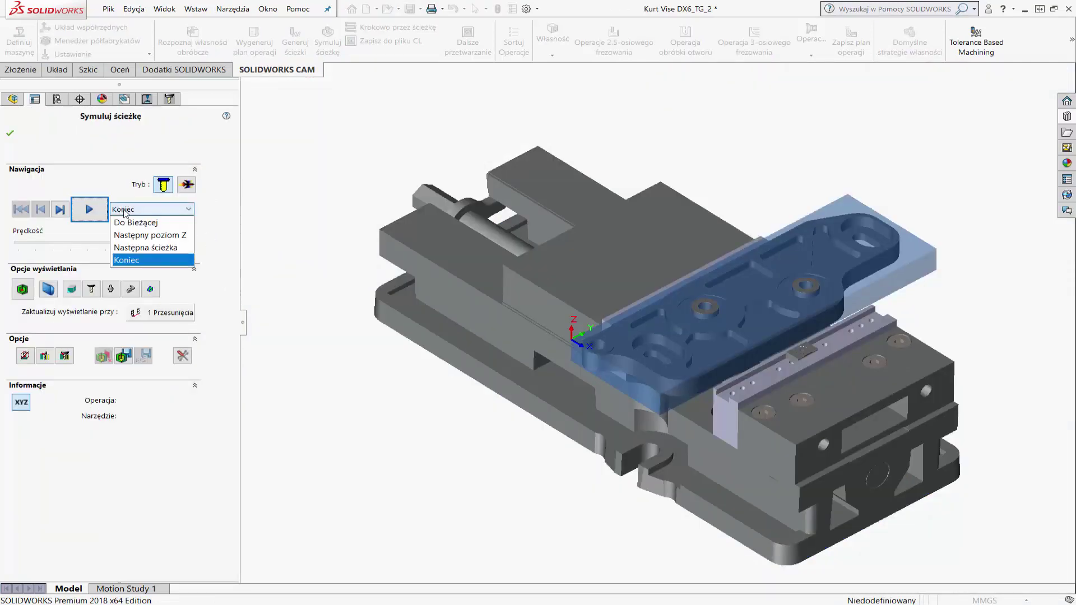
left_click(132, 226)
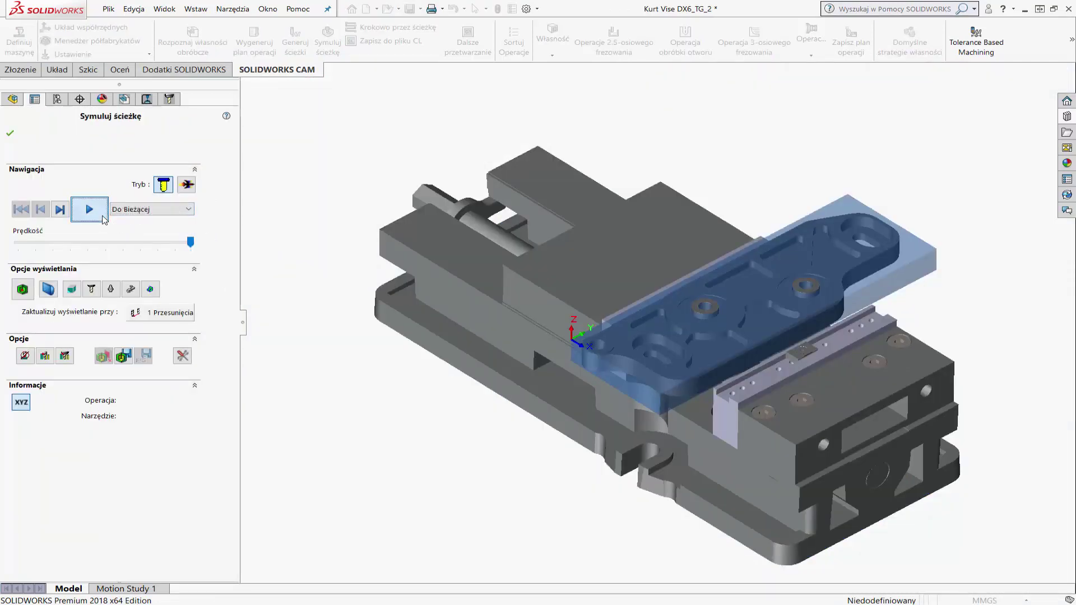
left_click(103, 218)
left_click(96, 216)
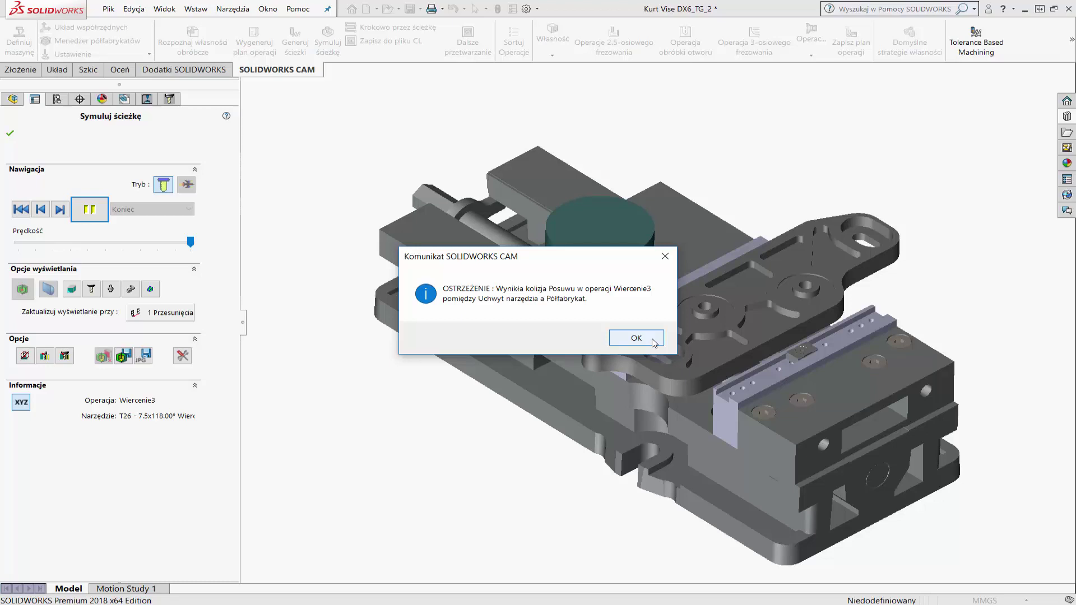
Acknowledge the tool holder–stock collision warning and exit the simulation.
left_click(654, 343)
left_click(28, 209)
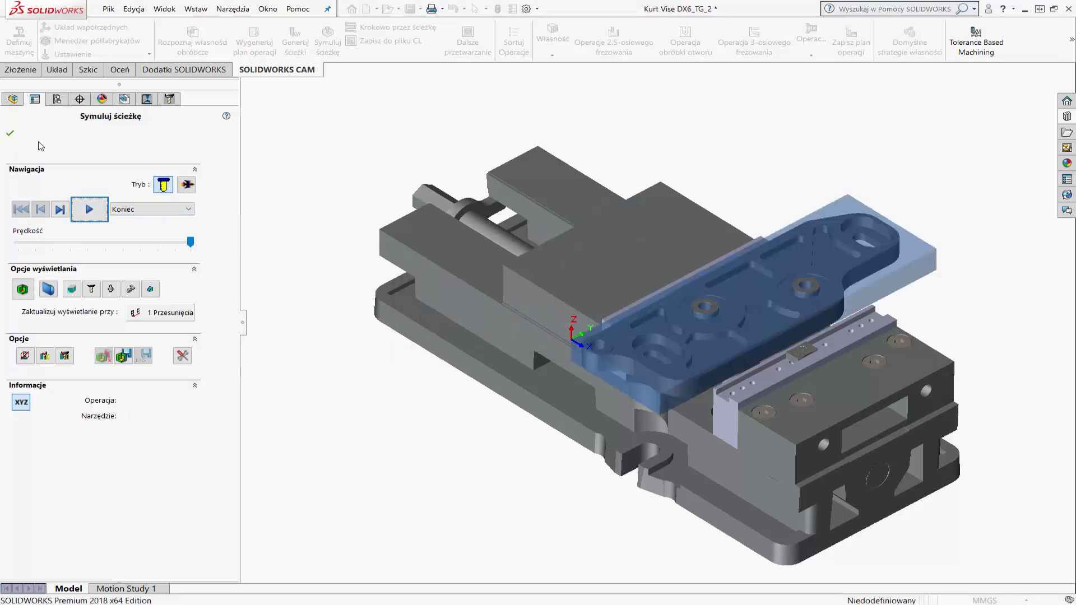
left_click(10, 133)
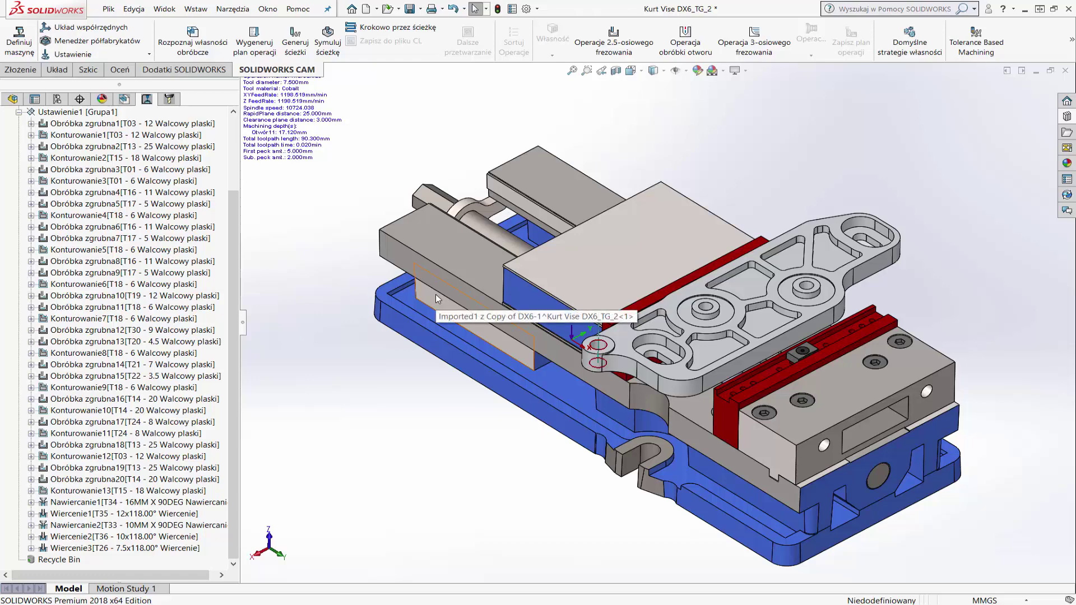